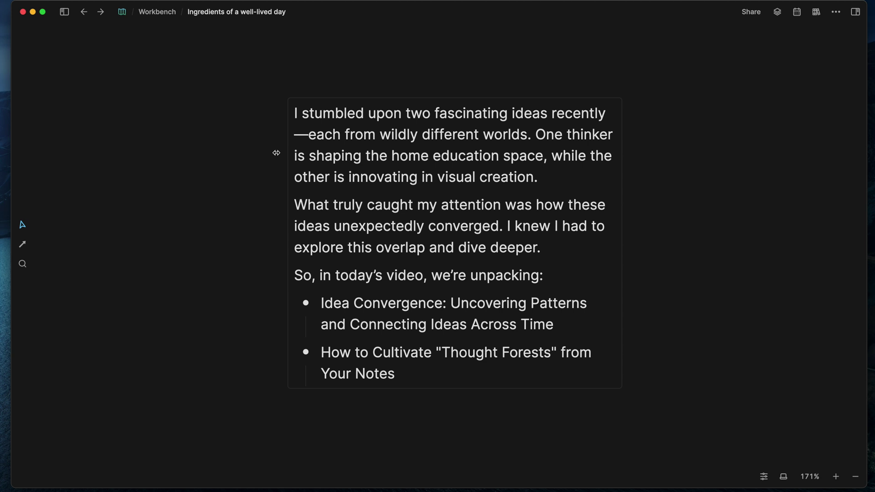
# Select the introduction text card beside the Engage, Create, Learn card
pyautogui.click(382, 209)
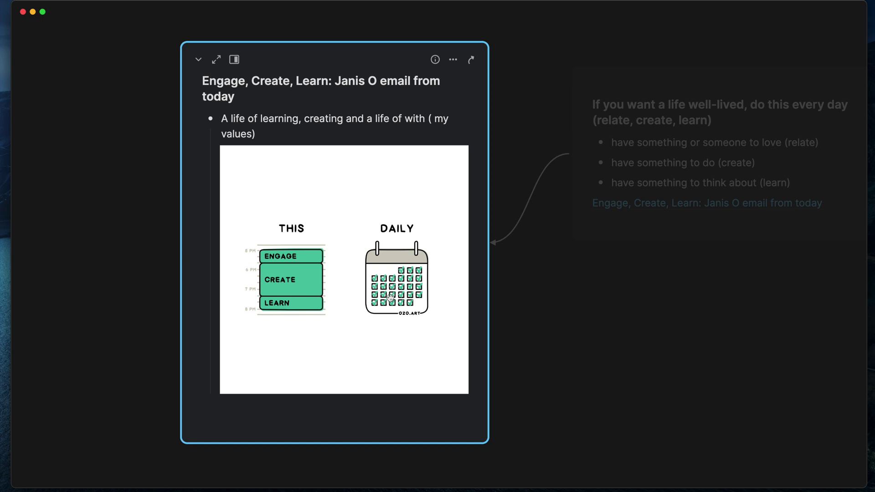
# Follow the Engage, Create, Learn card's backlink to the Jul 26, 2024 journal and return
pyautogui.click(435, 59)
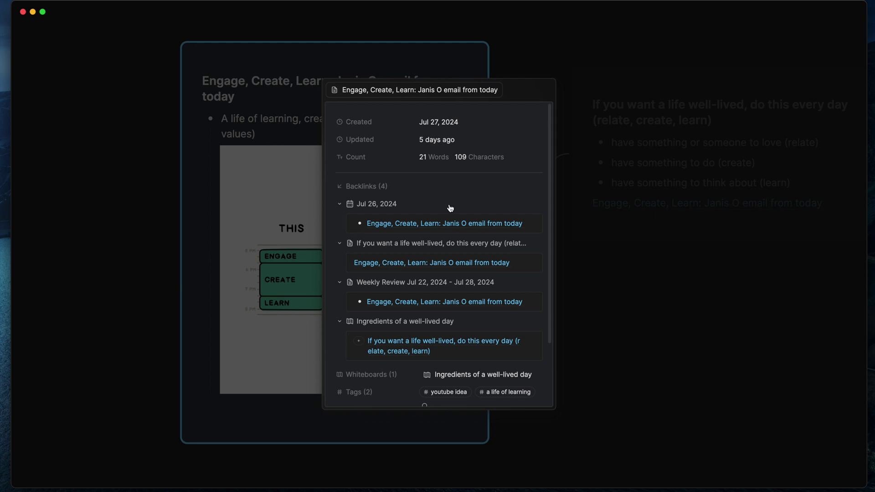
pyautogui.scroll(-3, 447, 205)
pyautogui.moveTo(438, 137)
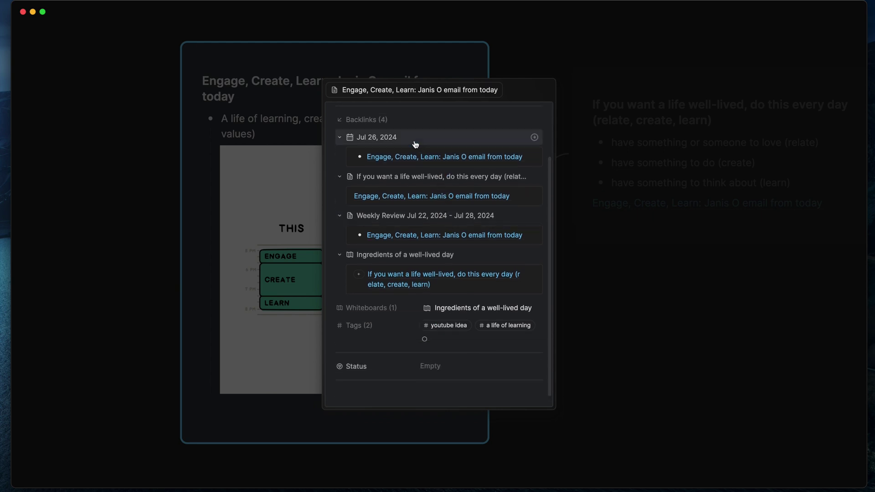
pyautogui.click(533, 137)
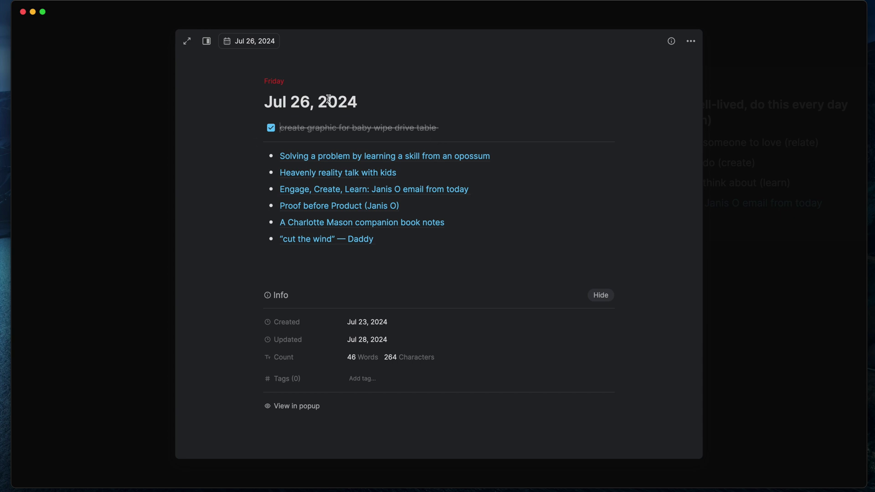
pyautogui.moveTo(374, 190)
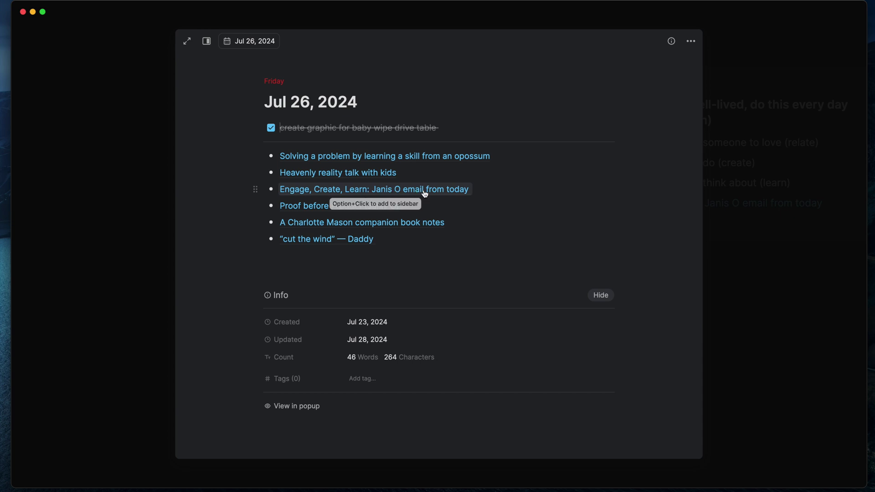
pyautogui.click(730, 262)
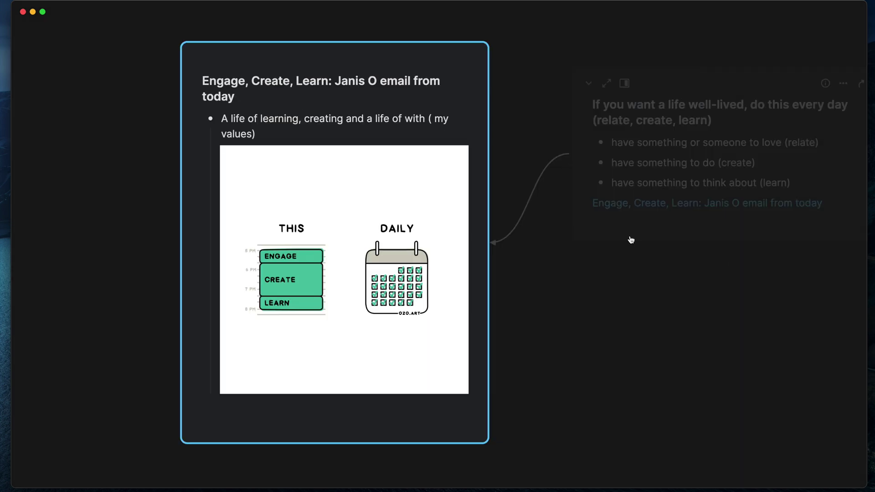
pyautogui.click(462, 92)
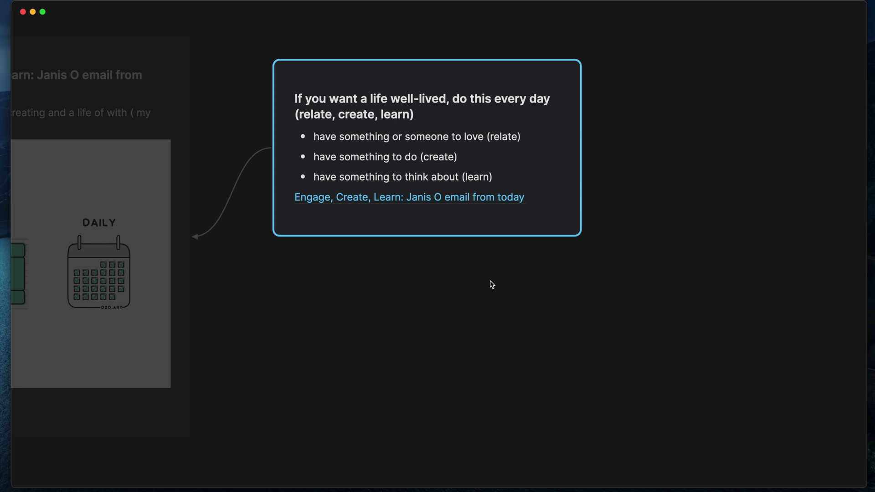
pyautogui.moveTo(540, 164)
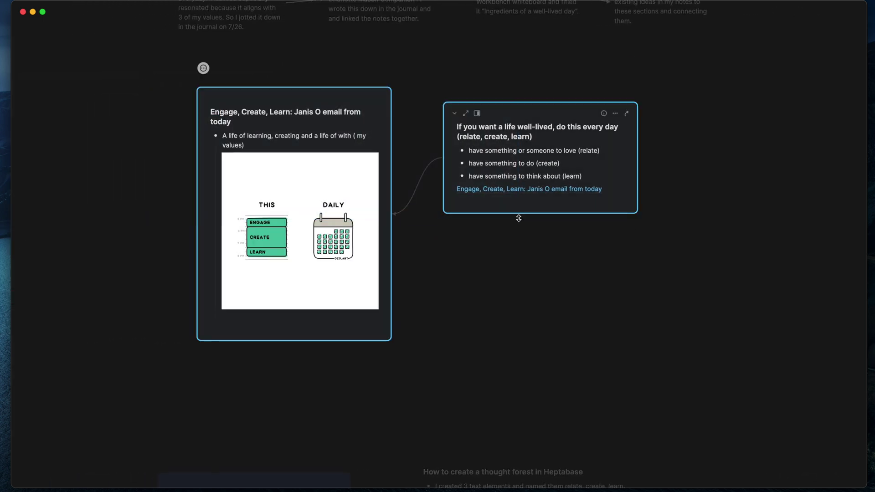
# Zoom the whiteboard out to about 70% to show the squirrel lesson card
pyautogui.scroll(5, 501, 173)
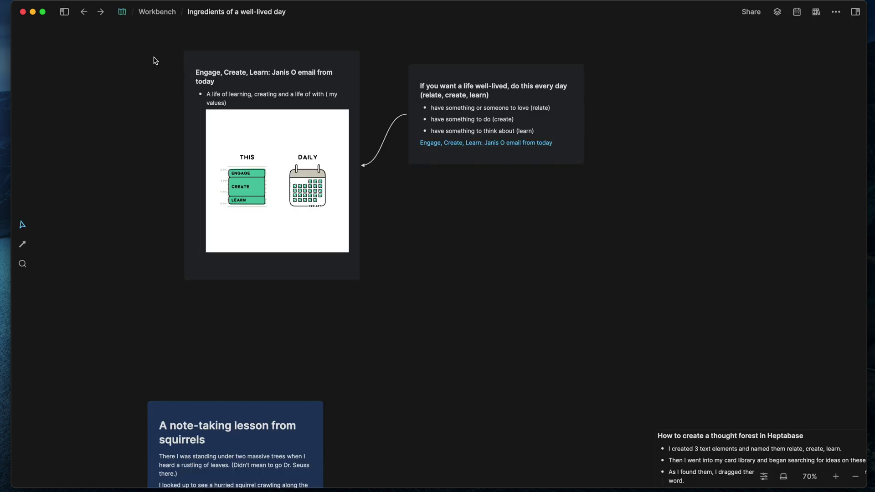
# Select the linked cards and nearby group, then zoom out to 14% on the whole forest
pyautogui.moveTo(155, 60); pyautogui.dragTo(477, 203)
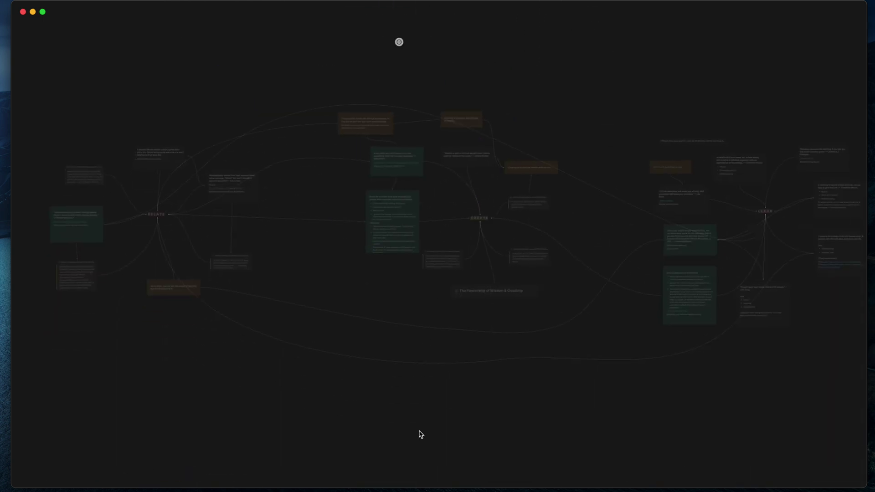
pyautogui.moveTo(133, 113)
pyautogui.mouseDown()
pyautogui.moveTo(613, 278)
pyautogui.moveTo(820, 337)
pyautogui.mouseUp()
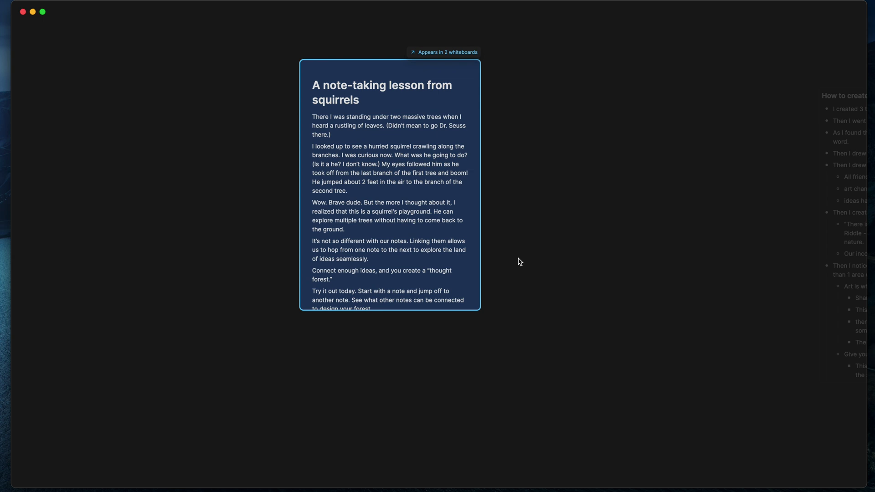
pyautogui.press('Escape')
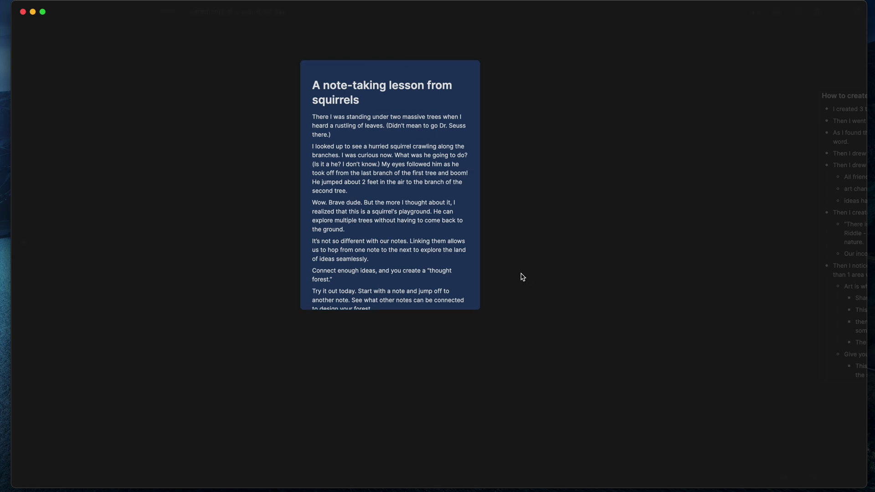
pyautogui.scroll(-5, 522, 277)
pyautogui.scroll(-3, 522, 277)
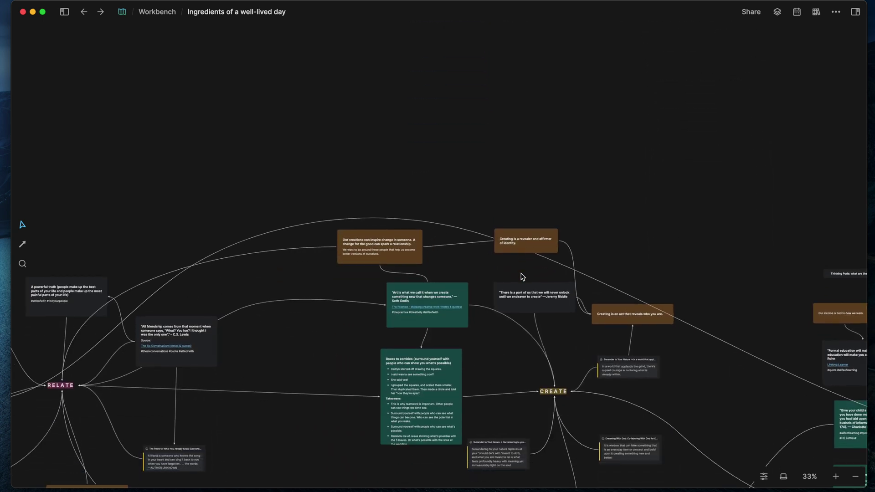
pyautogui.scroll(-5, 522, 276)
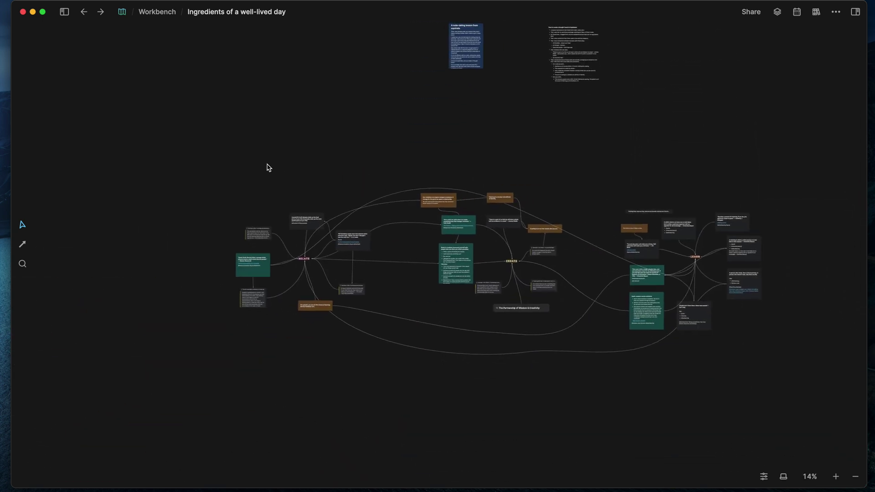
# Marquee-select the RELATE, CREATE and LEARN card clusters one after another
pyautogui.moveTo(230, 164); pyautogui.dragTo(776, 356)
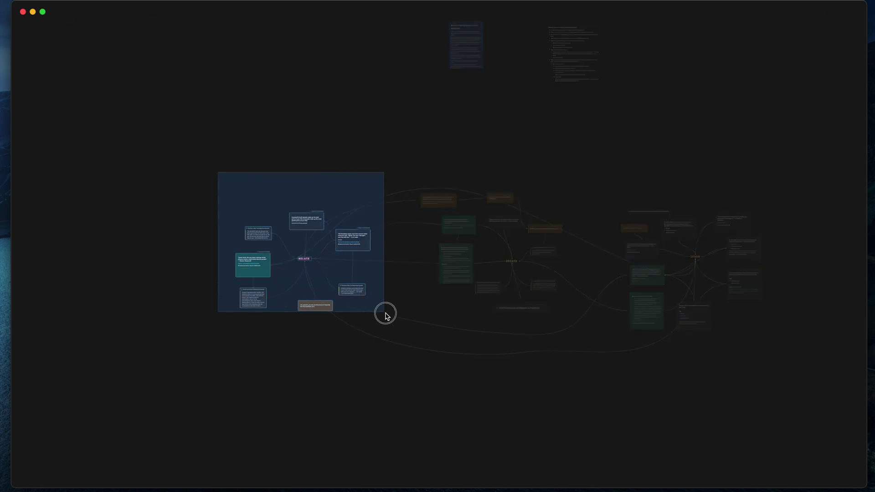
pyautogui.moveTo(385, 313); pyautogui.dragTo(386, 315)
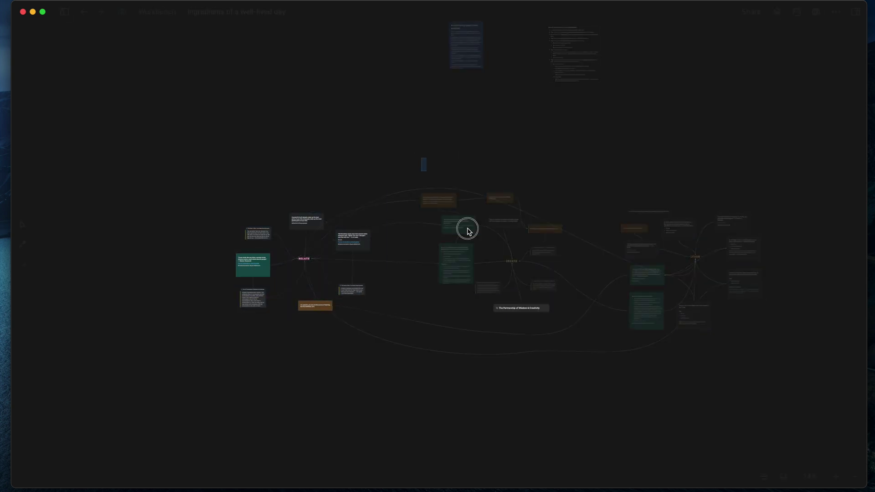
pyautogui.moveTo(419, 156); pyautogui.dragTo(558, 343)
pyautogui.moveTo(618, 163); pyautogui.dragTo(774, 351)
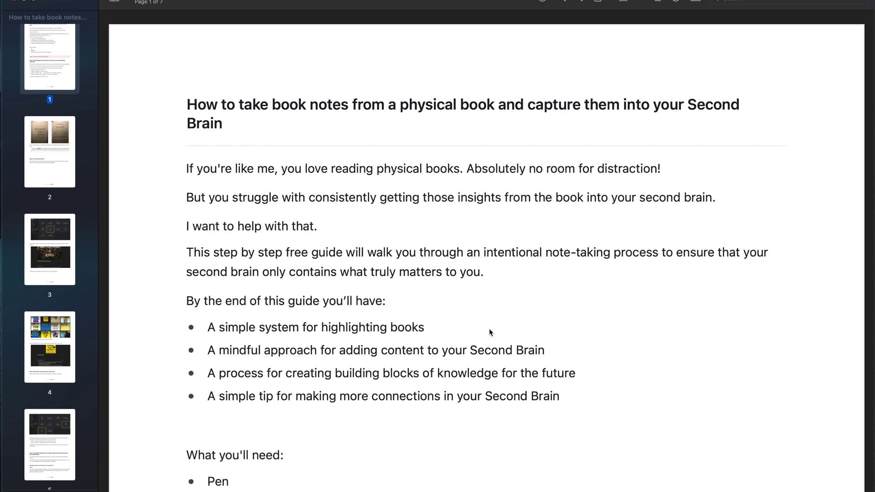
# Scroll the physical-book notes PDF in Preview down to its closing thank-you page
pyautogui.scroll(-4, 489, 332)
pyautogui.scroll(-5, 490, 332)
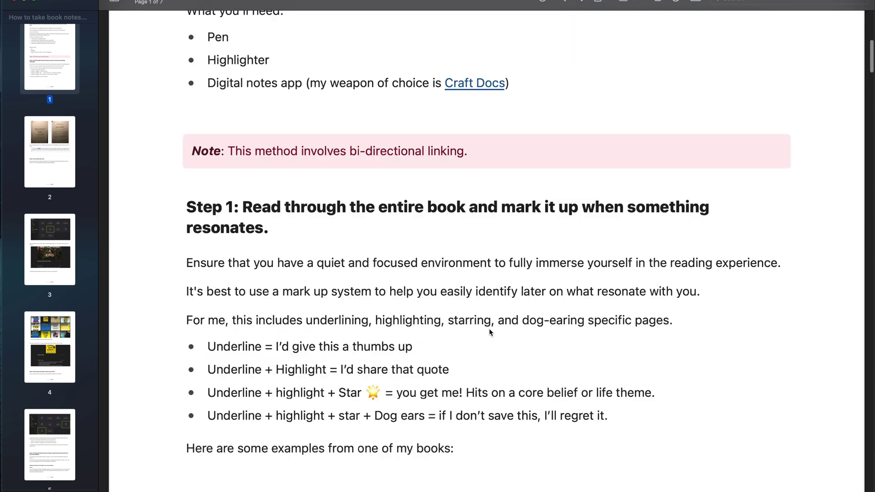
pyautogui.scroll(-3, 490, 332)
pyautogui.scroll(-3, 490, 332)
pyautogui.scroll(-4, 489, 332)
pyautogui.scroll(-2, 490, 331)
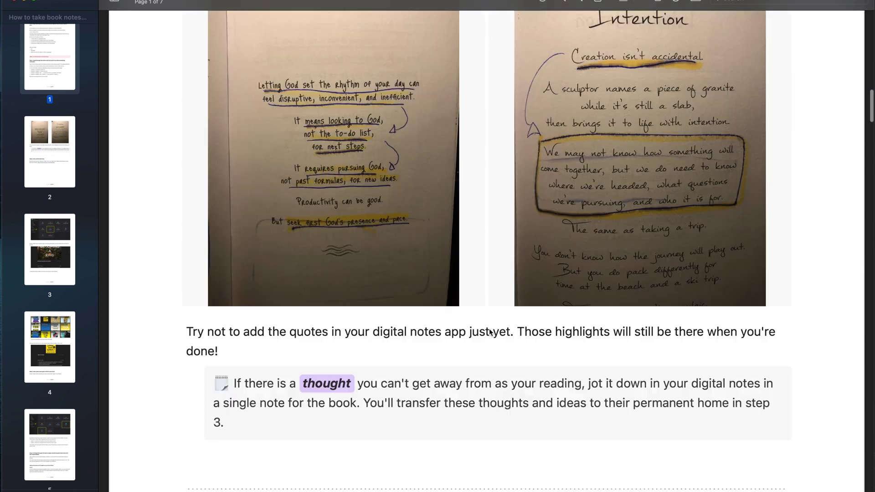
pyautogui.scroll(-3, 490, 332)
pyautogui.scroll(-4, 490, 331)
pyautogui.scroll(-4, 490, 331)
pyautogui.scroll(-4, 490, 332)
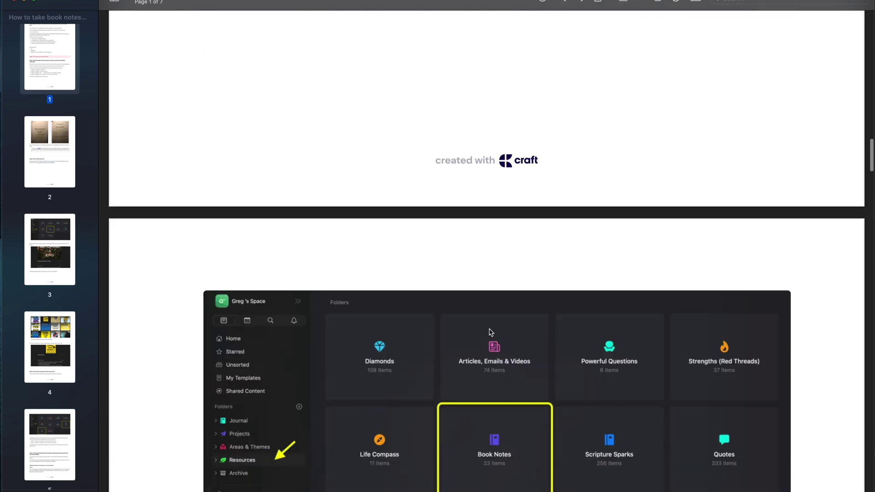
pyautogui.scroll(-4, 490, 331)
pyautogui.scroll(-3, 490, 331)
pyautogui.scroll(-4, 489, 332)
pyautogui.scroll(-4, 490, 332)
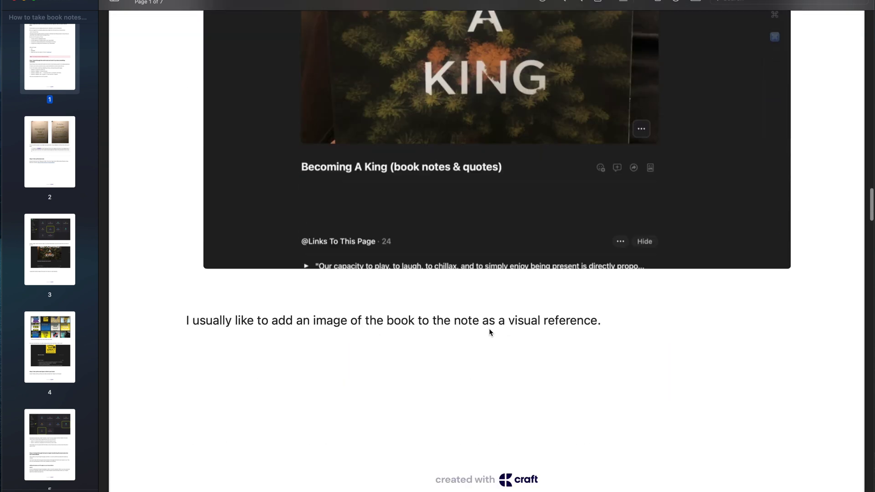
pyautogui.scroll(-4, 490, 332)
pyautogui.scroll(-4, 490, 332)
pyautogui.scroll(-4, 489, 331)
pyautogui.scroll(-4, 489, 332)
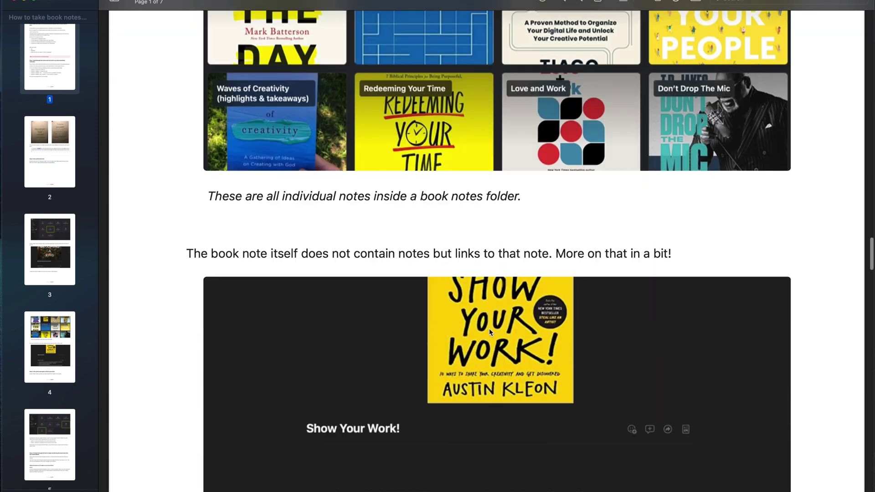
pyautogui.scroll(-4, 490, 331)
pyautogui.scroll(-4, 490, 332)
pyautogui.scroll(-4, 490, 332)
pyautogui.scroll(-4, 490, 332)
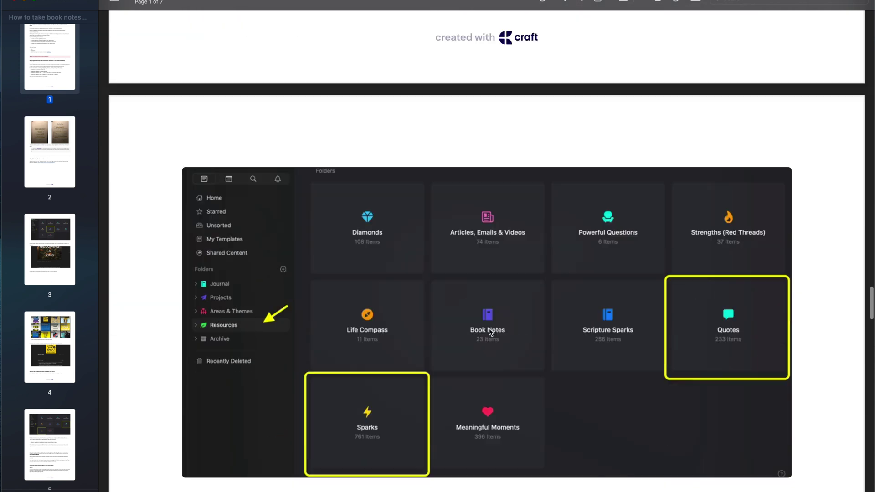
pyautogui.scroll(-4, 490, 332)
pyautogui.scroll(-4, 490, 332)
pyautogui.scroll(-4, 490, 332)
pyautogui.scroll(-4, 490, 332)
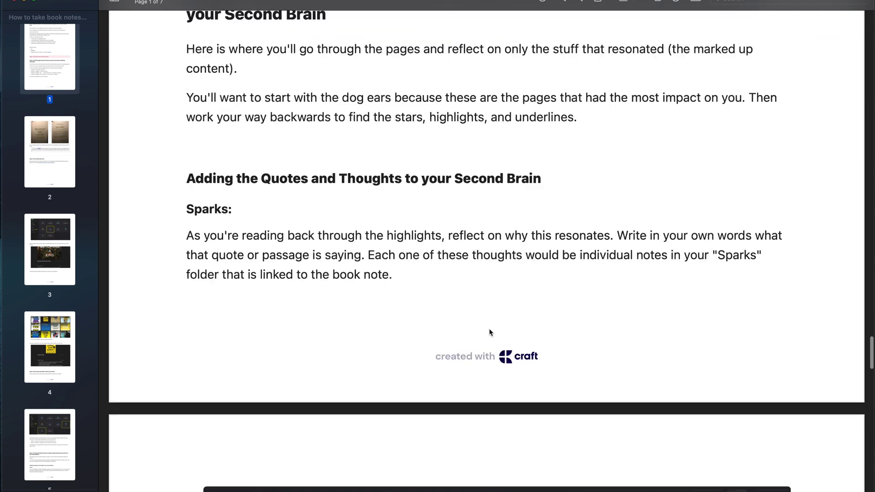
pyautogui.scroll(-4, 490, 331)
pyautogui.scroll(-4, 490, 332)
pyautogui.scroll(-4, 490, 331)
pyautogui.scroll(-4, 489, 332)
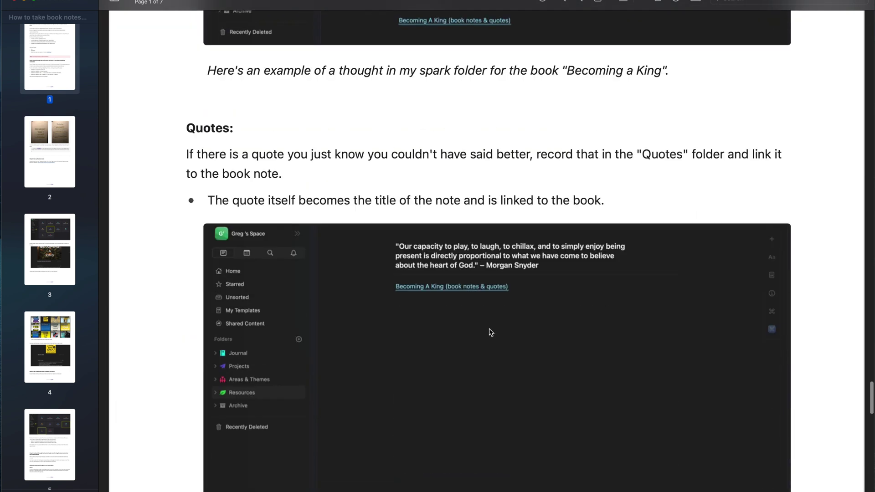
pyautogui.scroll(-4, 490, 331)
pyautogui.scroll(-4, 489, 331)
pyautogui.scroll(-4, 490, 332)
pyautogui.scroll(-4, 489, 331)
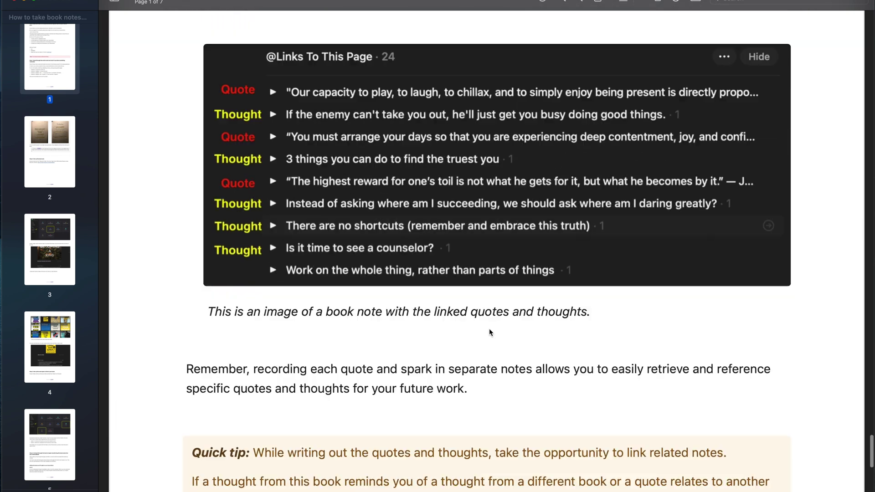
pyautogui.scroll(-4, 489, 332)
pyautogui.scroll(-4, 489, 331)
pyautogui.scroll(-4, 489, 332)
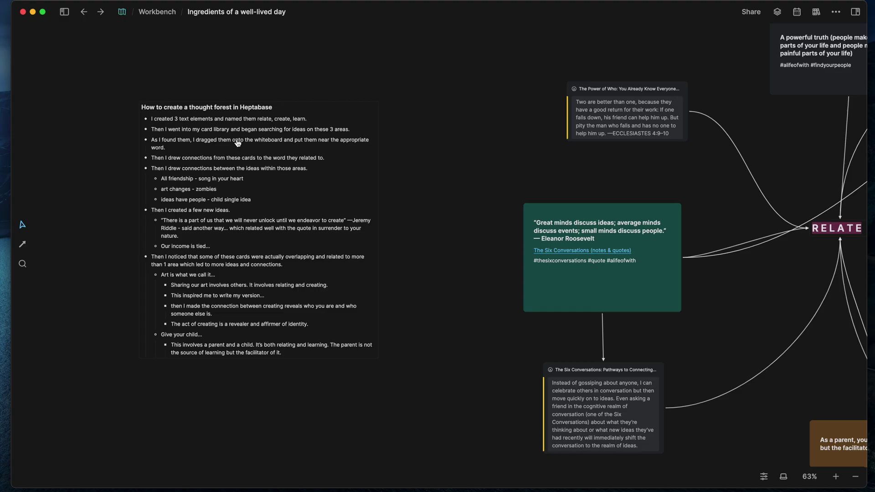
pyautogui.click(180, 107)
pyautogui.tripleClick(180, 107)
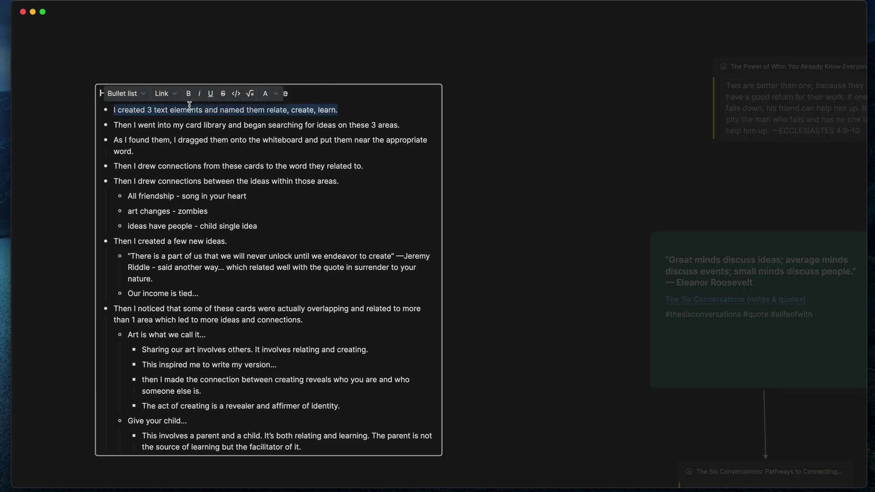
pyautogui.click(469, 162)
pyautogui.hscroll(10, 472, 167)
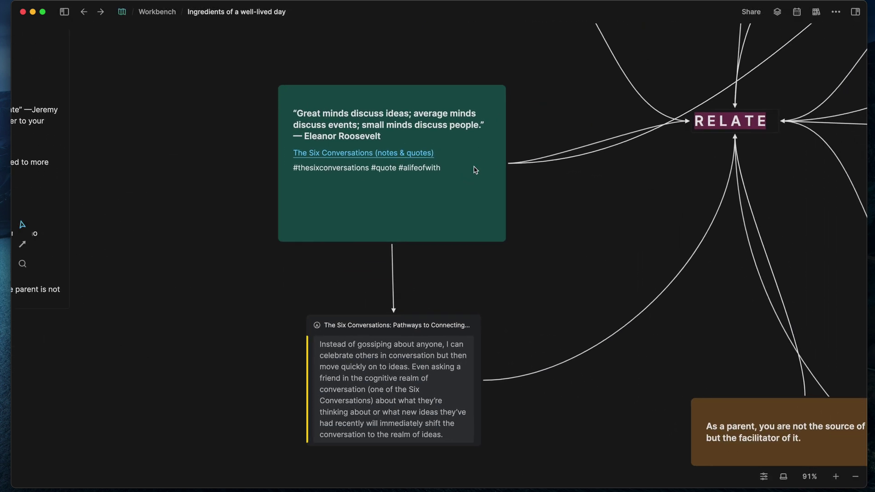
pyautogui.click(585, 132)
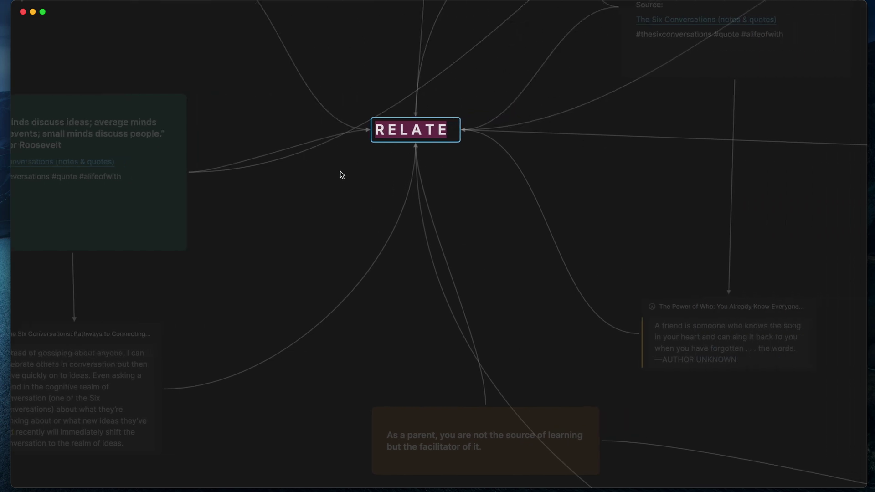
pyautogui.rightClick(335, 174)
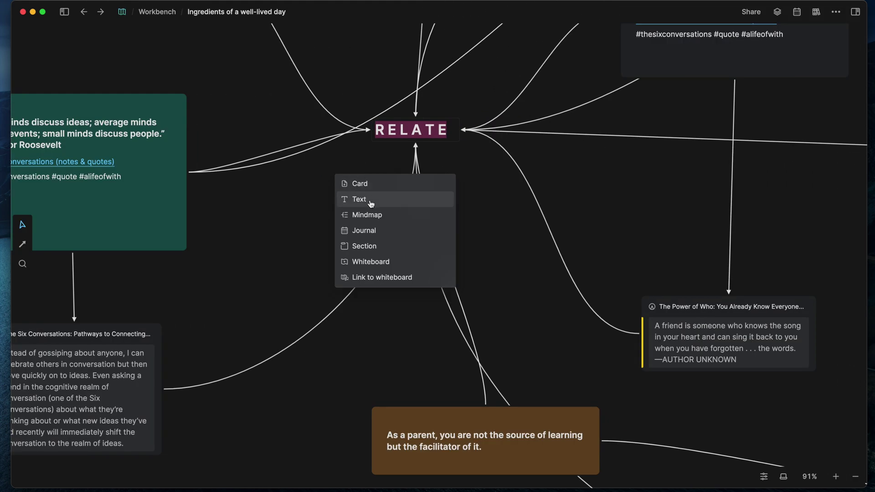
pyautogui.click(371, 202)
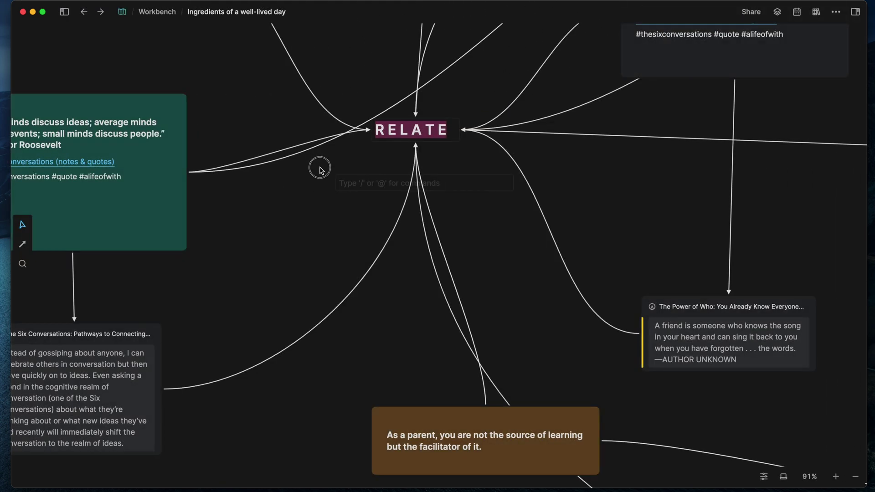
pyautogui.press('Escape')
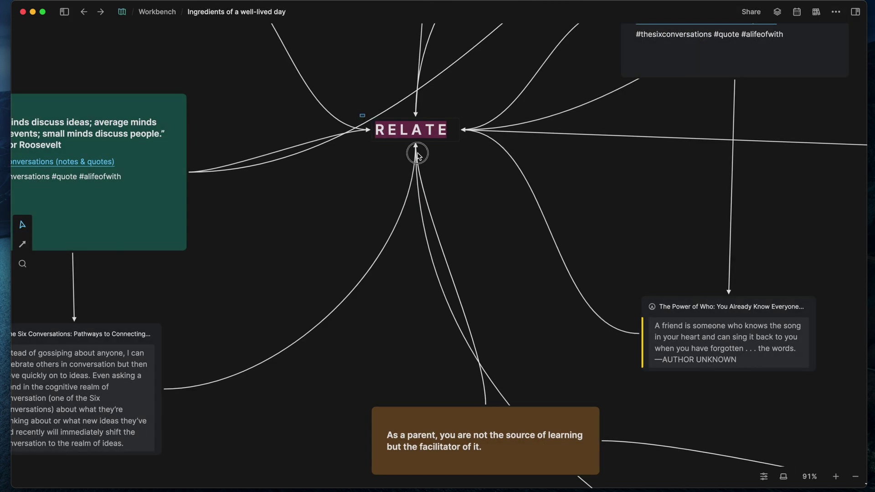
pyautogui.click(416, 145)
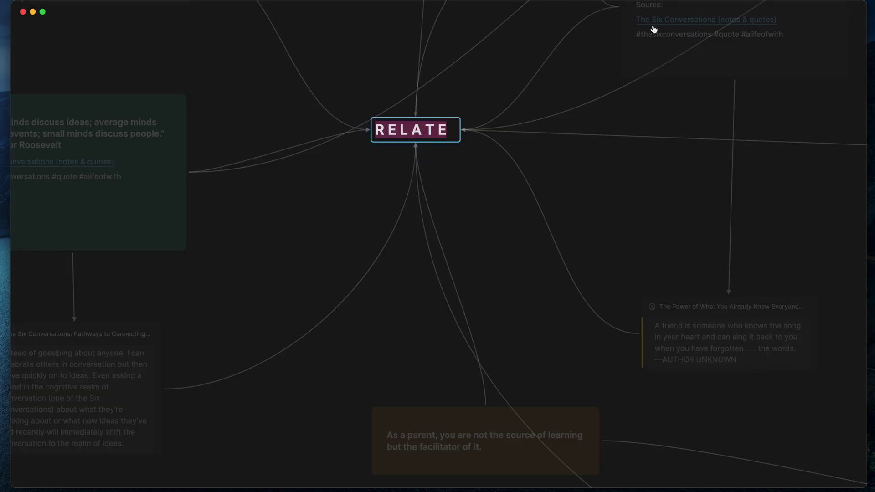
pyautogui.scroll(2, 654, 30)
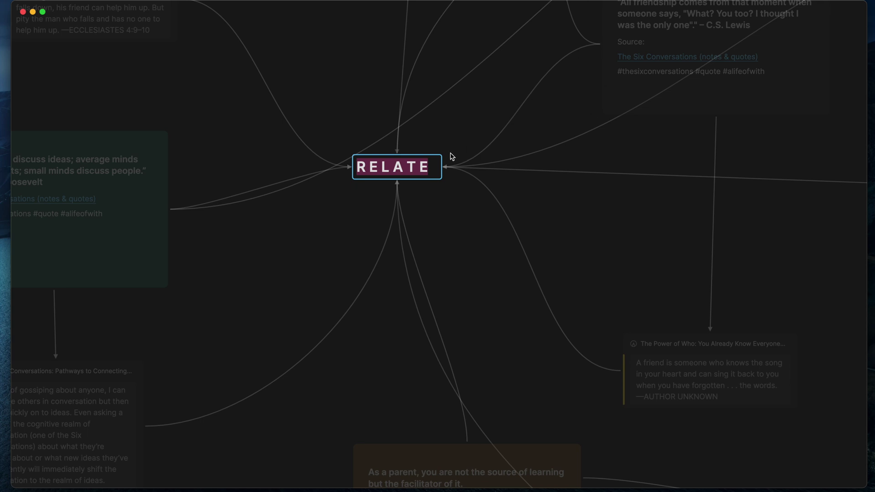
pyautogui.click(355, 212)
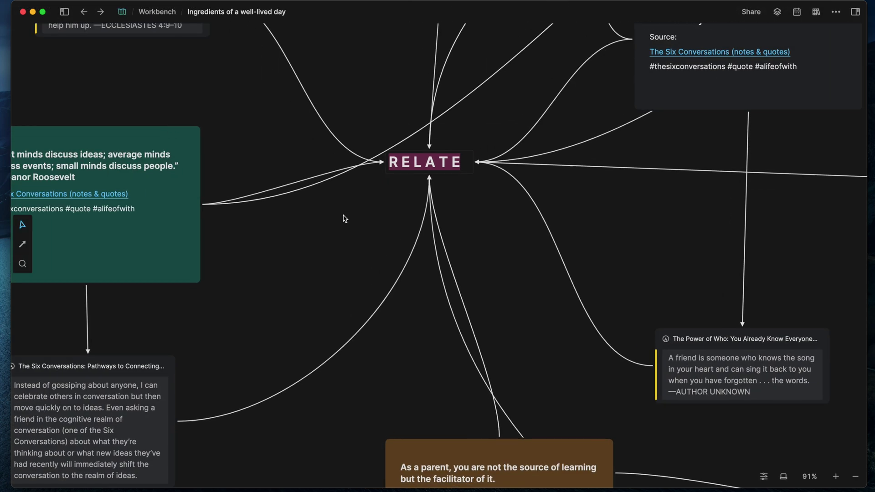
pyautogui.hscroll(-5, 346, 215)
pyautogui.click(298, 135)
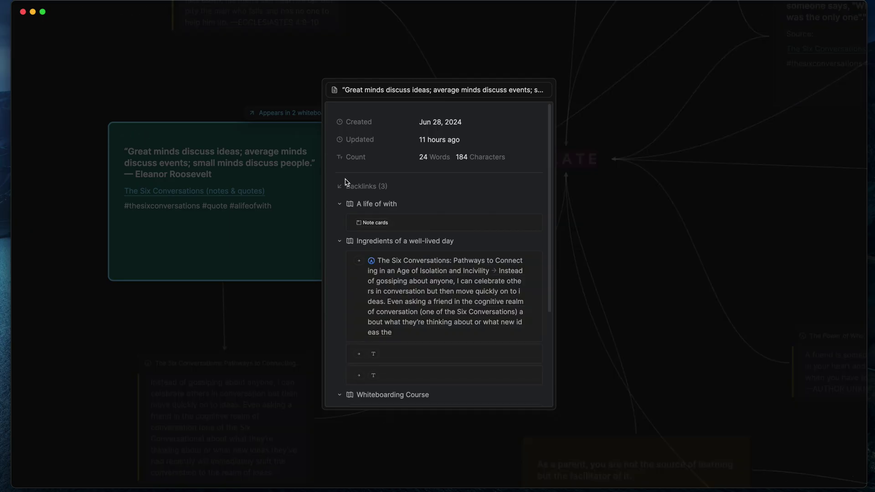
pyautogui.scroll(-2, 462, 305)
pyautogui.scroll(-2, 462, 304)
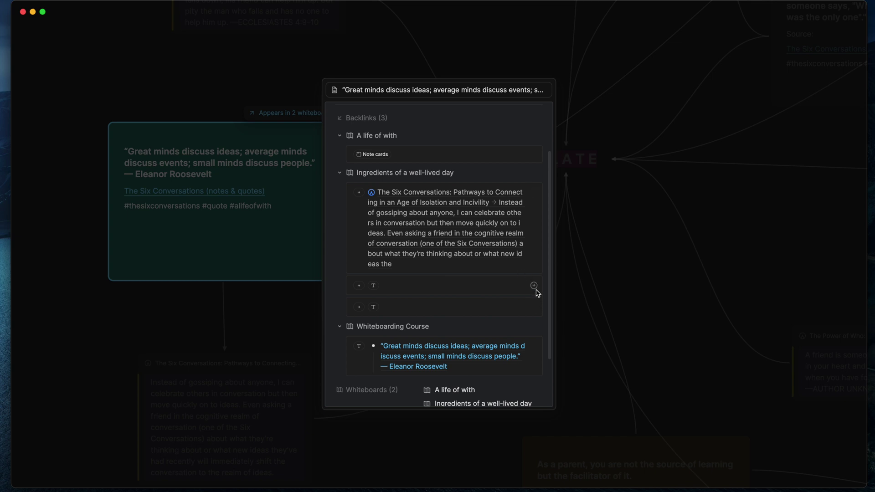
pyautogui.click(597, 260)
pyautogui.scroll(-5, 598, 241)
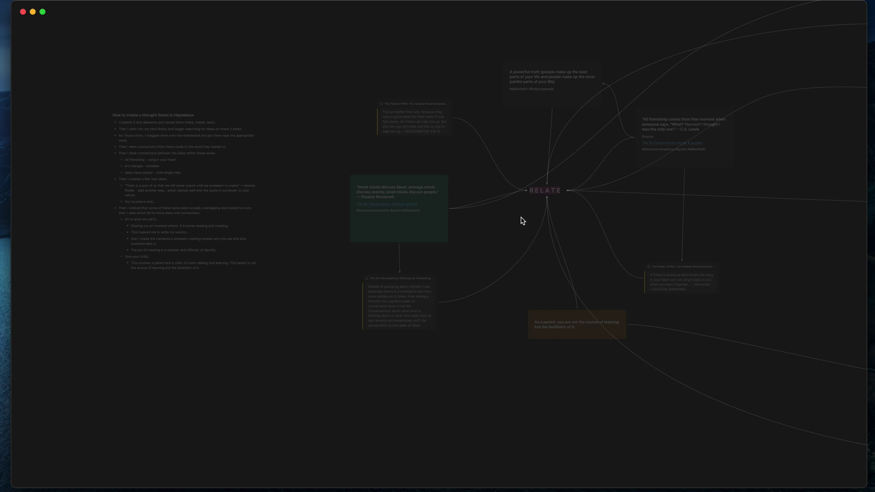
pyautogui.hscroll(-3, 522, 221)
pyautogui.scroll(5, 357, 155)
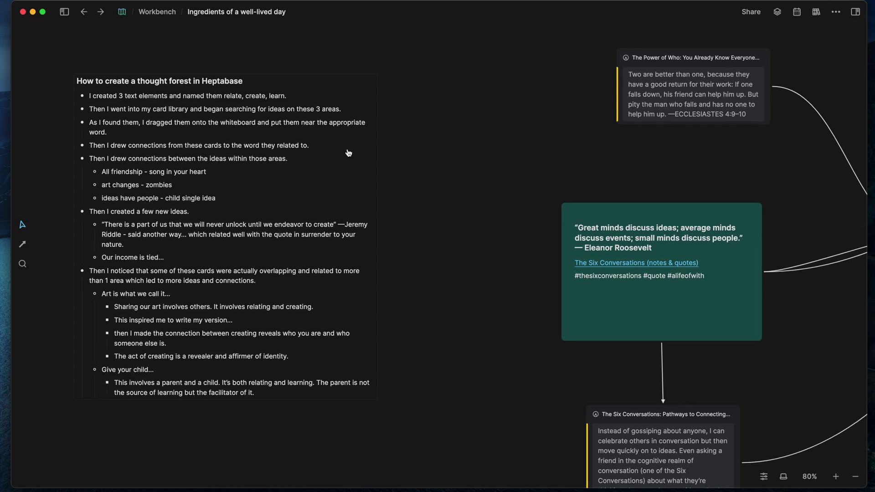
pyautogui.doubleClick(204, 108)
pyautogui.tripleClick(203, 108)
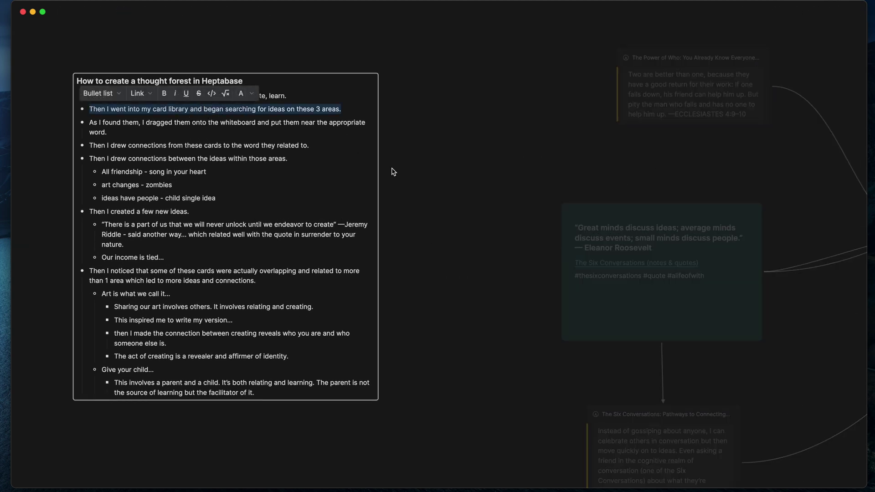
pyautogui.click(428, 197)
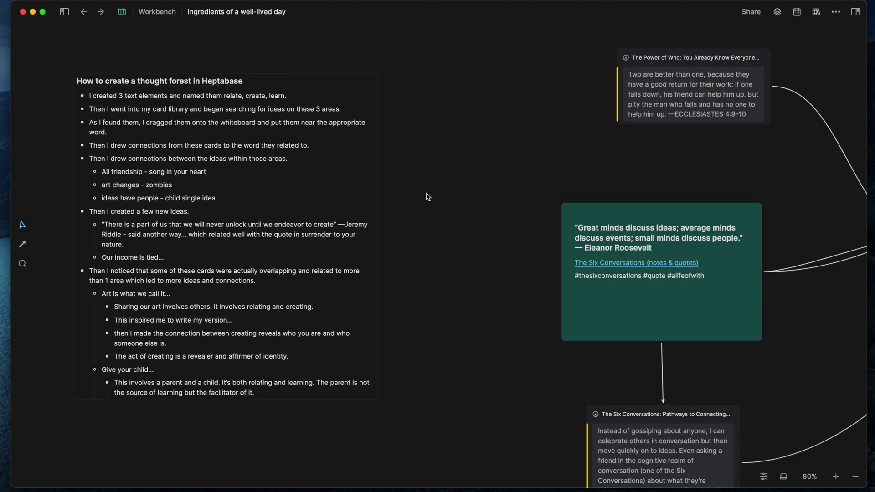
pyautogui.scroll(-3, 427, 196)
pyautogui.hscroll(2, 524, 164)
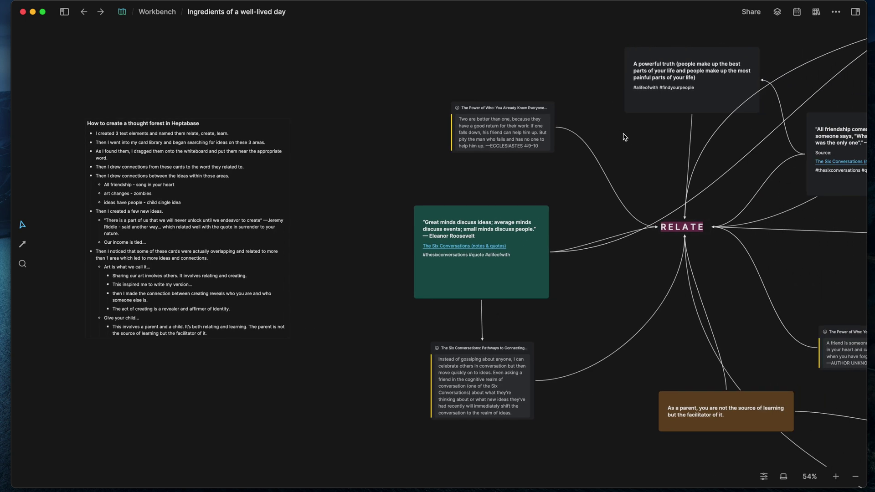
pyautogui.press('super+shift+l')
pyautogui.hscroll(3, 641, 122)
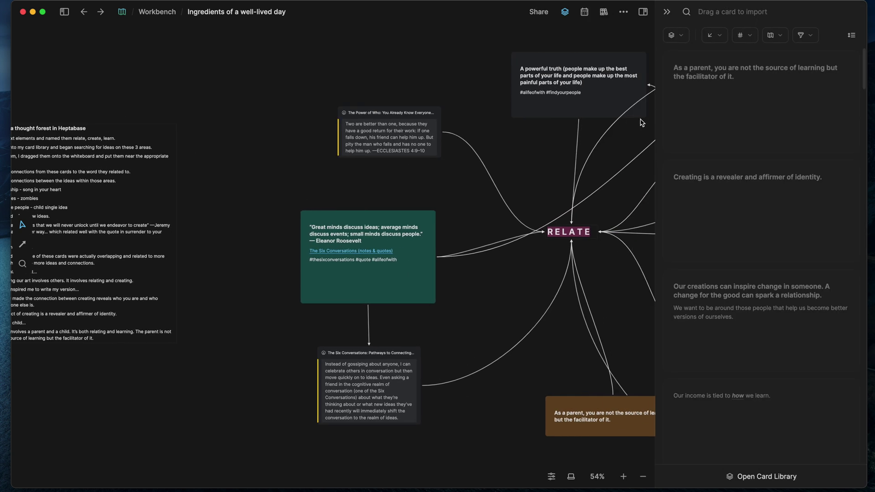
pyautogui.hscroll(2, 592, 114)
pyautogui.hscroll(3, 564, 108)
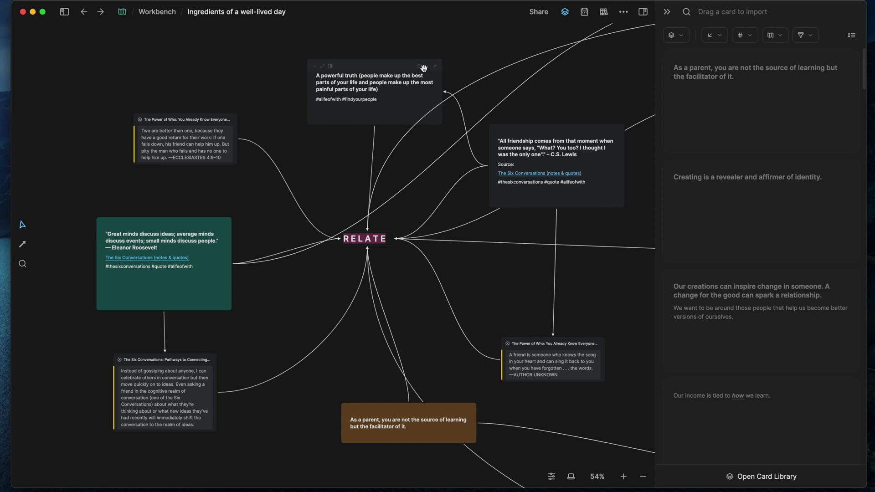
pyautogui.moveTo(579, 83)
pyautogui.moveTo(375, 88)
pyautogui.click(667, 12)
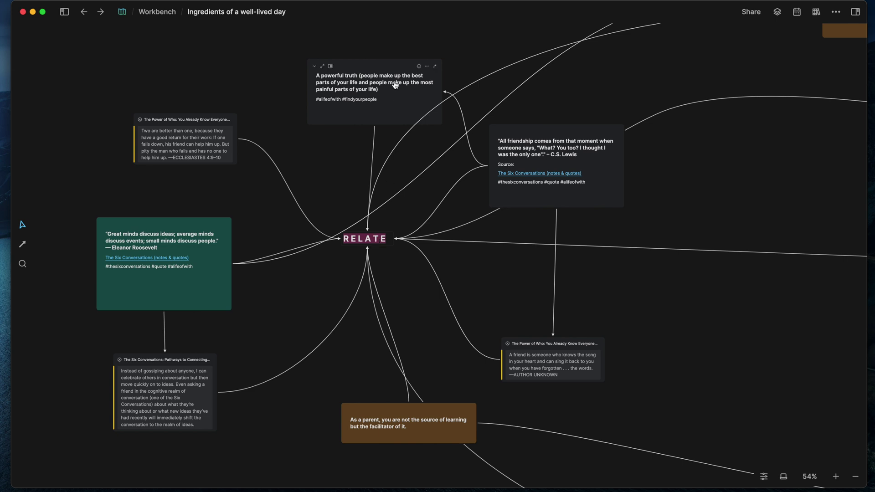
pyautogui.click(364, 238)
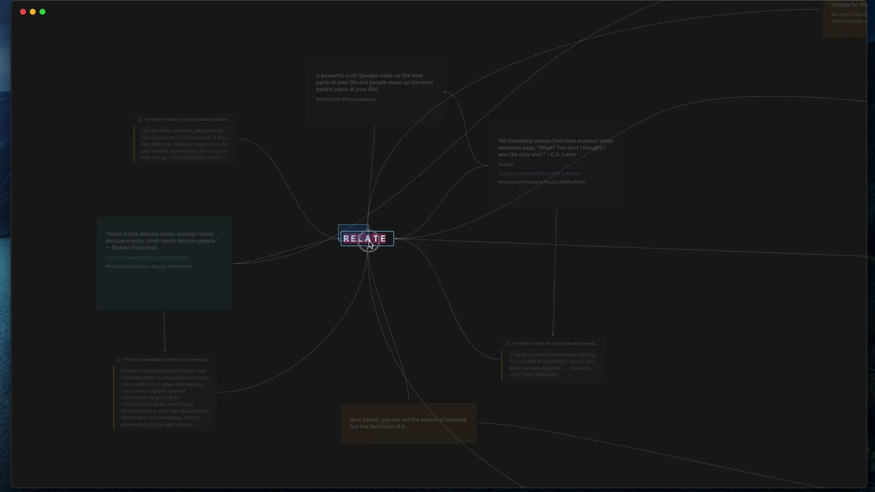
pyautogui.click(339, 169)
pyautogui.moveTo(430, 70)
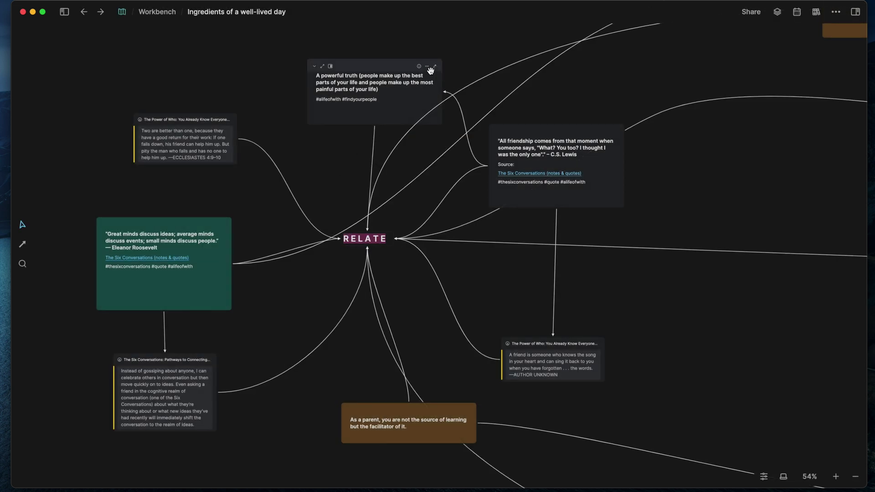
pyautogui.scroll(2, 435, 71)
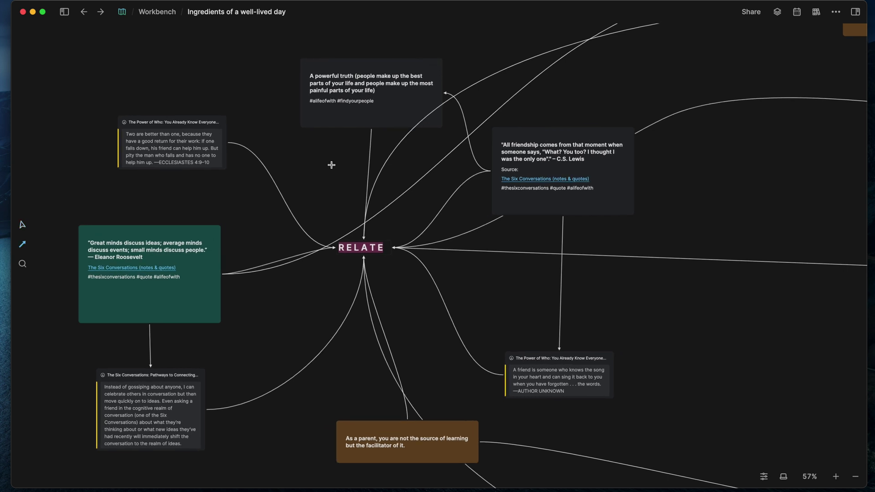
pyautogui.click(341, 120)
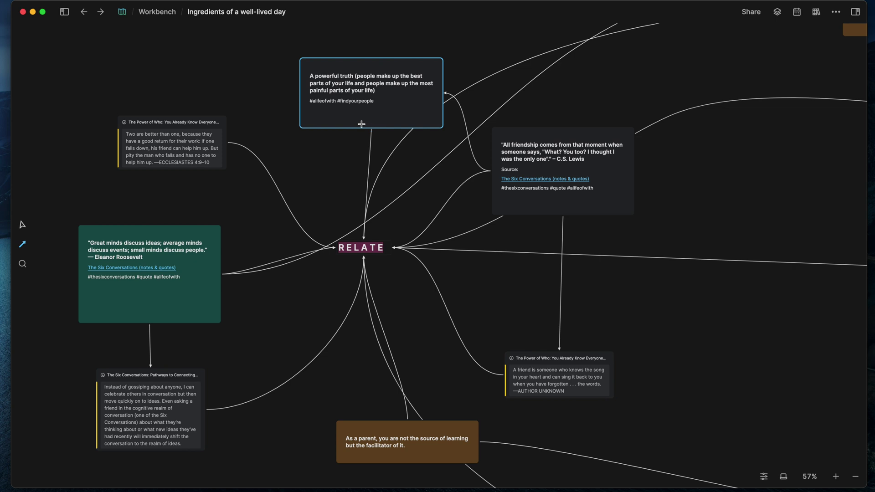
pyautogui.press('Escape')
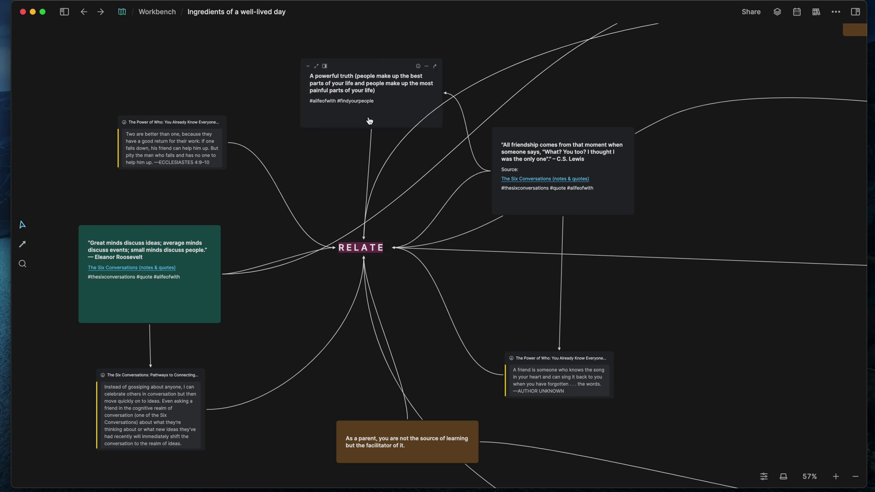
pyautogui.click(366, 251)
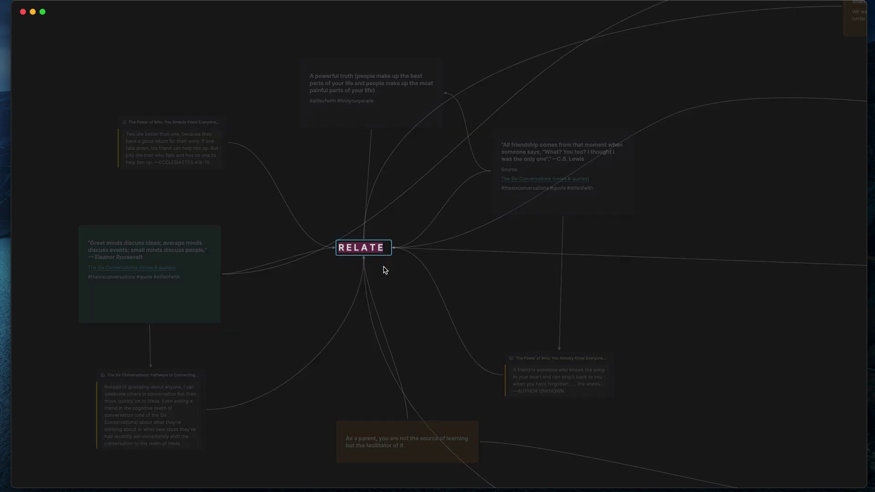
pyautogui.click(335, 194)
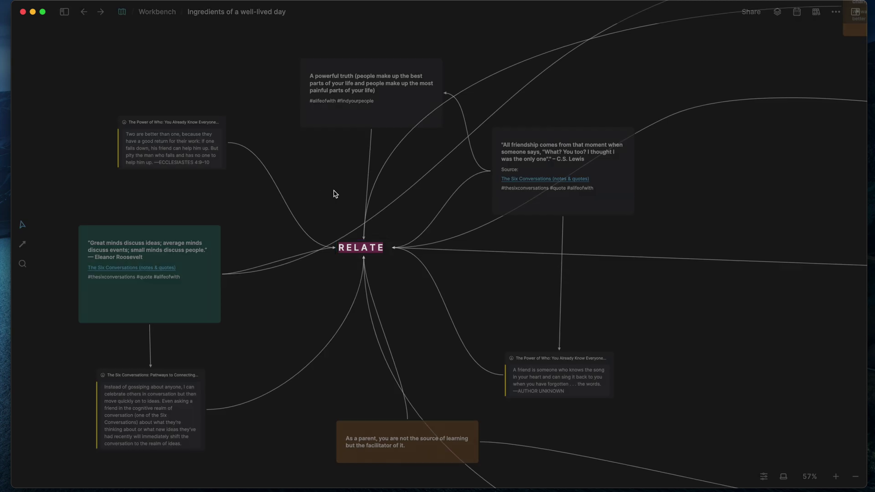
pyautogui.hscroll(-10, 335, 194)
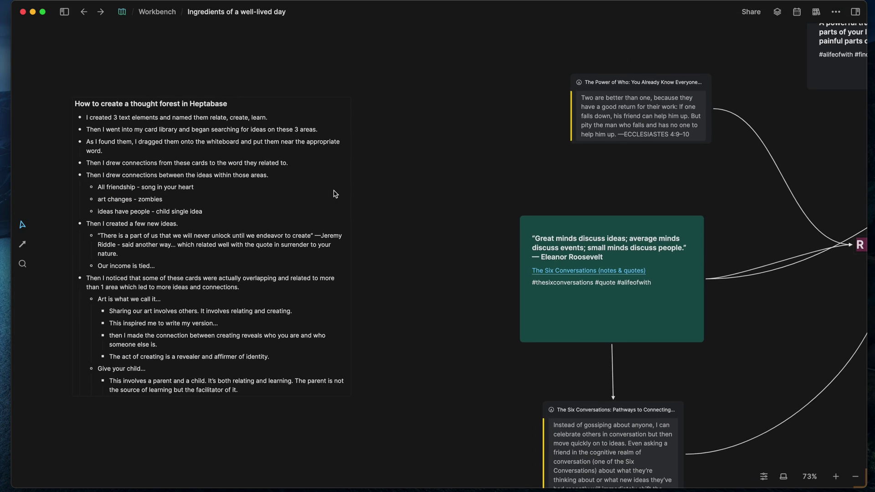
pyautogui.scroll(5, 287, 176)
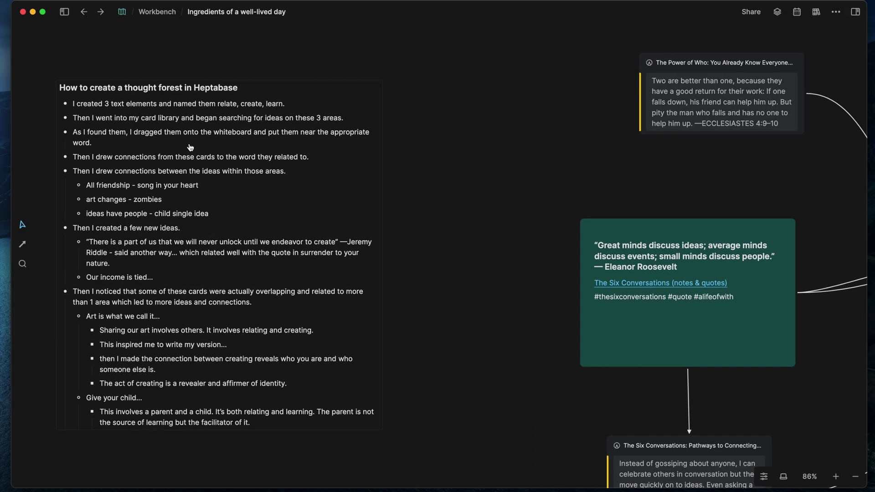
pyautogui.doubleClick(178, 134)
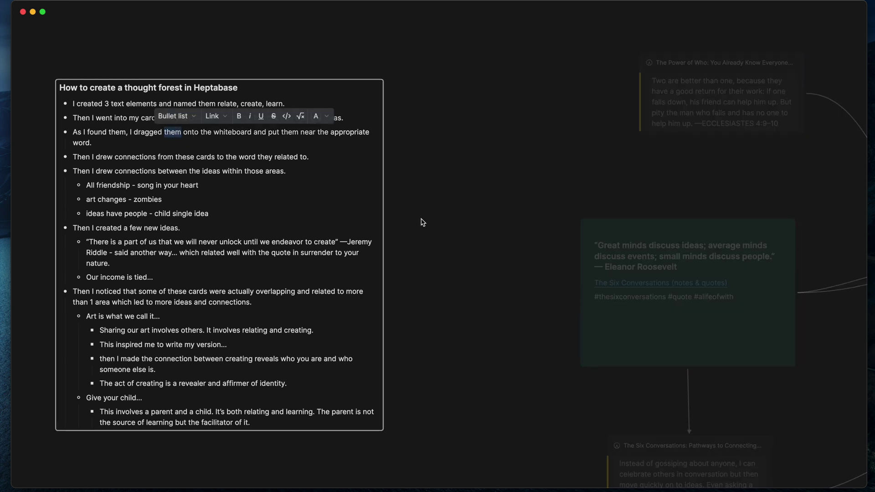
pyautogui.click(444, 227)
pyautogui.scroll(-2, 446, 230)
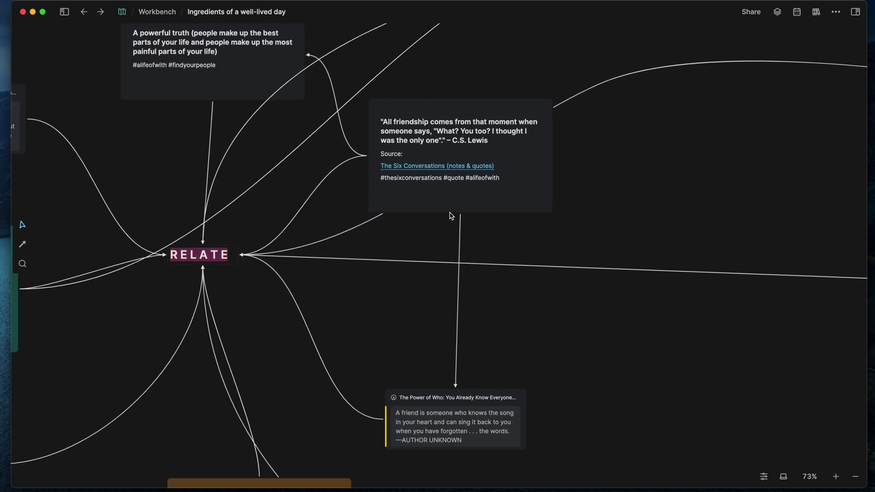
# Select the C.S. Lewis quote card and zoom around it on the whiteboard
pyautogui.click(461, 161)
pyautogui.scroll(3, 462, 160)
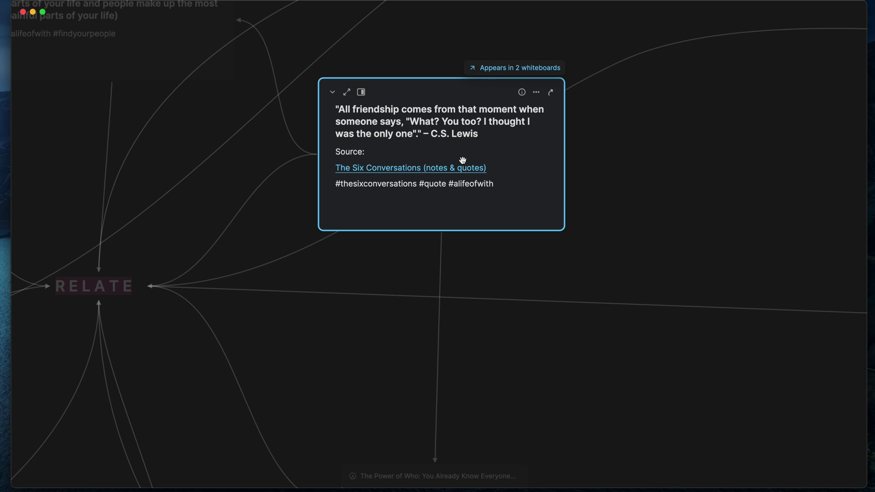
pyautogui.scroll(-5, 483, 211)
pyautogui.scroll(-2, 486, 223)
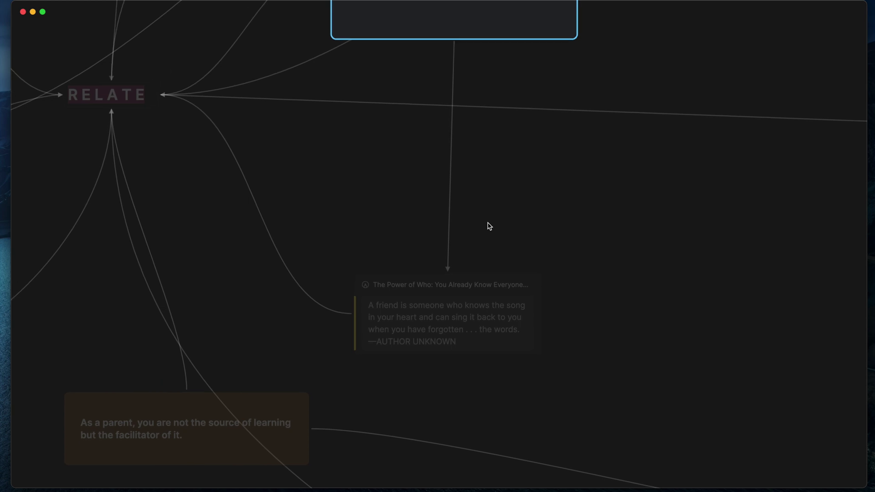
pyautogui.scroll(3, 488, 226)
pyautogui.scroll(1, 486, 92)
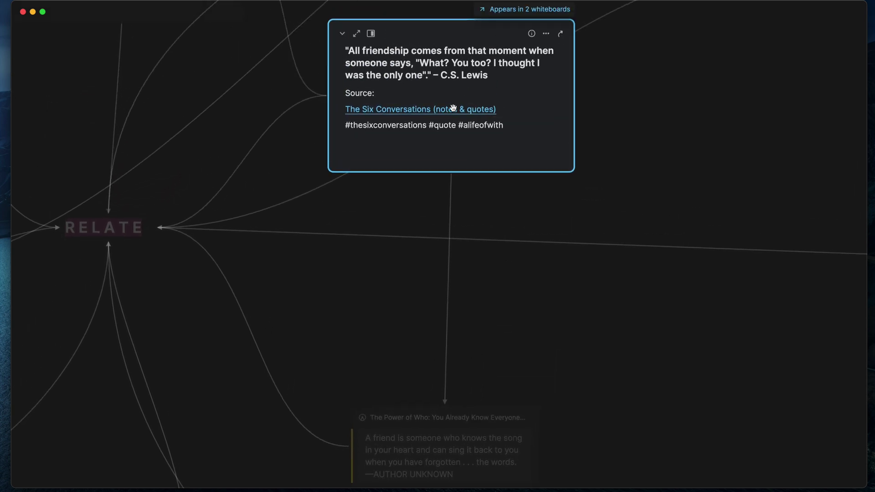
# Move down to the Power of Who highlight card and show the highlight sources list
pyautogui.scroll(-4, 460, 145)
pyautogui.scroll(-1, 472, 185)
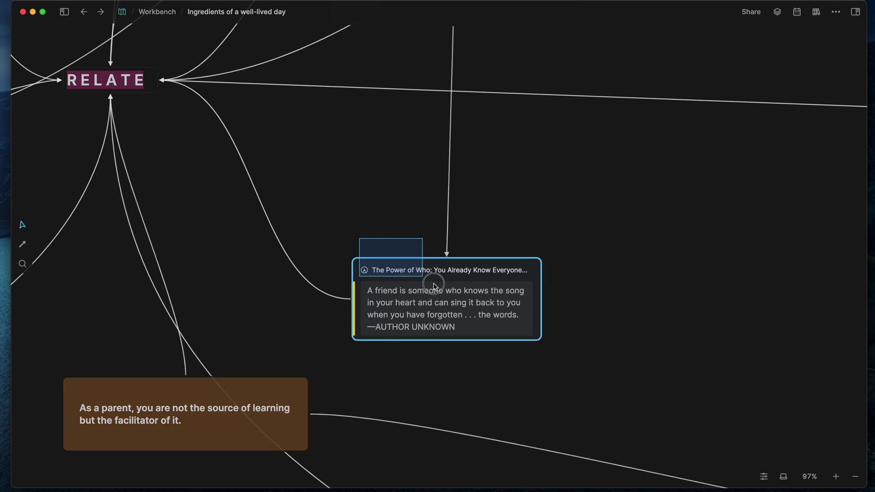
pyautogui.scroll(-3, 459, 273)
pyautogui.keyDown('ctrl'); pyautogui.scroll(1, 459, 258); pyautogui.keyUp('ctrl')
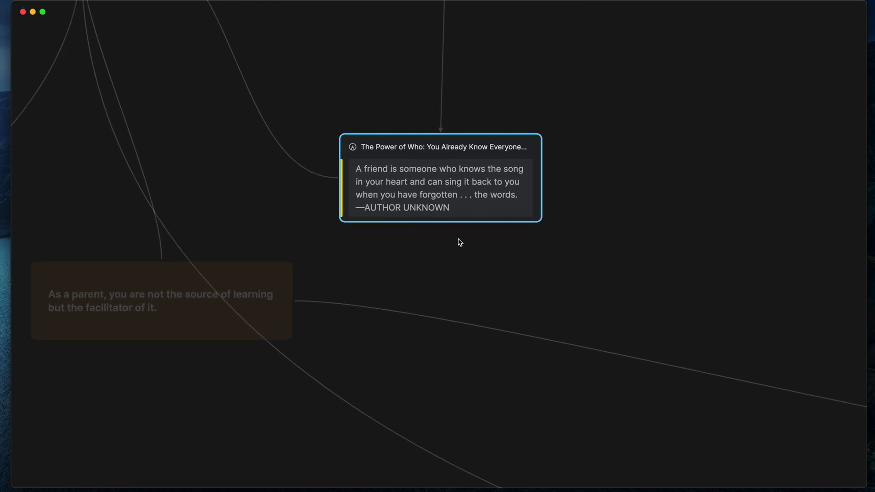
pyautogui.click(629, 182)
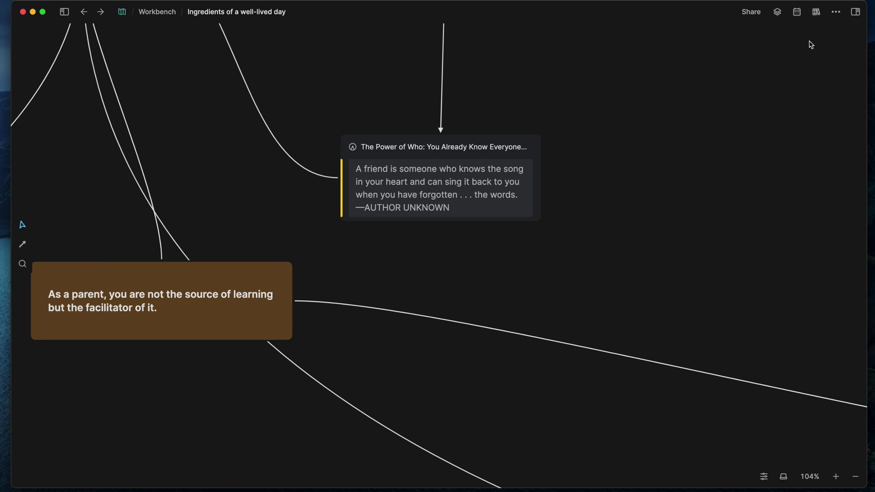
pyautogui.click(816, 13)
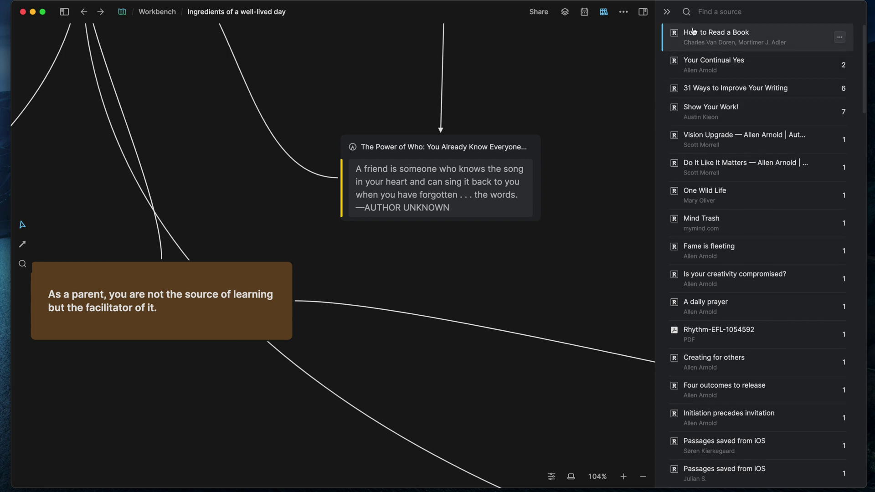
# Close the highlight sources list and zoom out around the RELATE hub
pyautogui.click(666, 12)
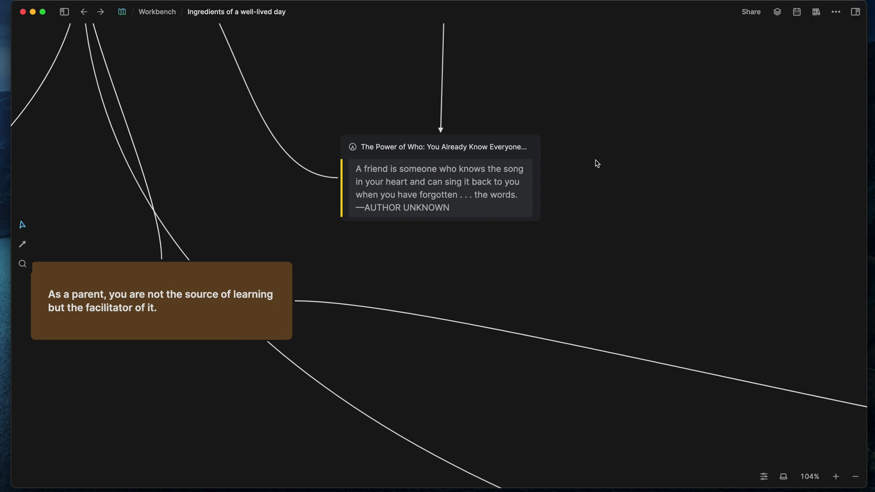
pyautogui.scroll(-5, 597, 163)
pyautogui.scroll(2, 597, 163)
pyautogui.scroll(2, 597, 163)
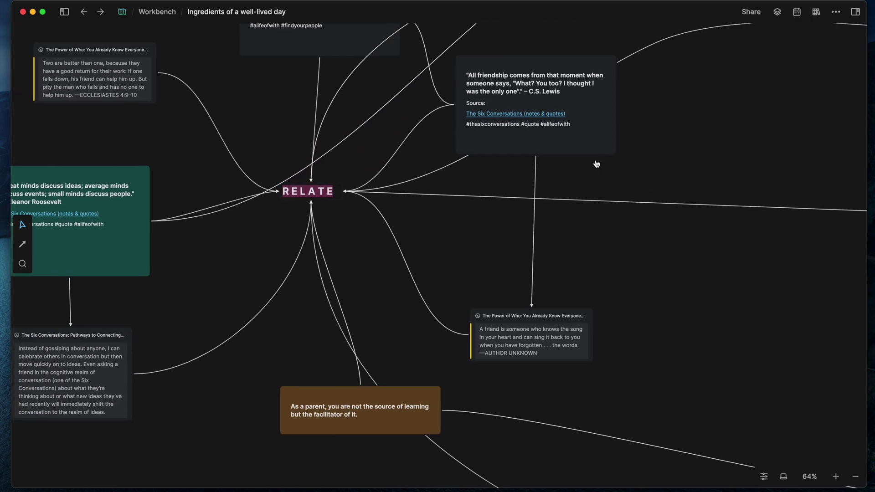
pyautogui.scroll(1, 597, 163)
pyautogui.scroll(2, 596, 163)
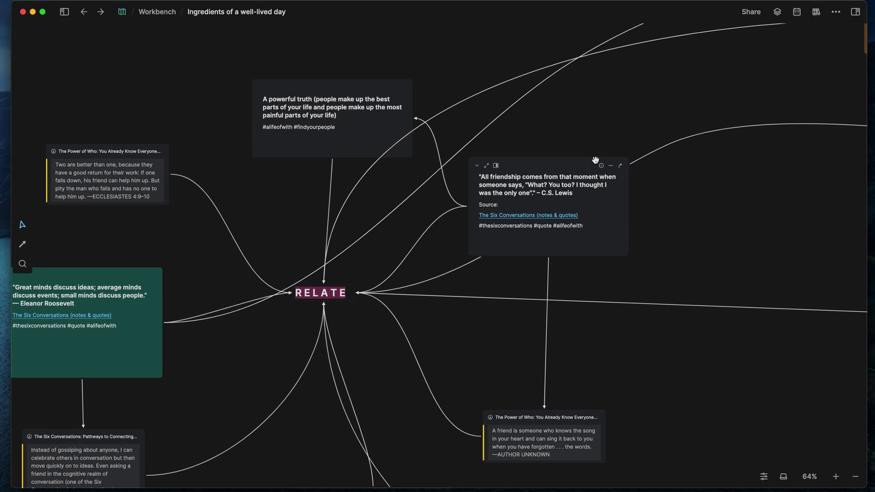
# Select and deselect the C.S. Lewis quote and Power of Who cards in turn
pyautogui.click(597, 196)
pyautogui.scroll(-3, 592, 218)
pyautogui.click(611, 273)
pyautogui.click(575, 308)
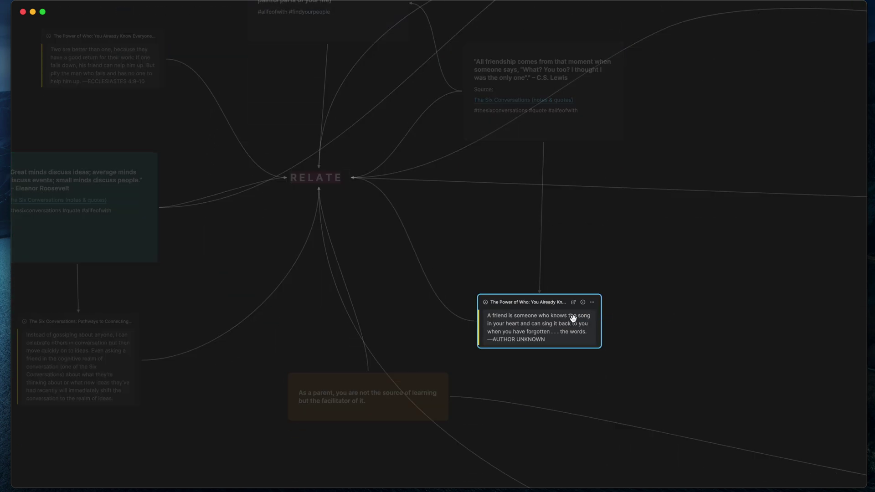
pyautogui.click(634, 297)
pyautogui.scroll(3, 638, 284)
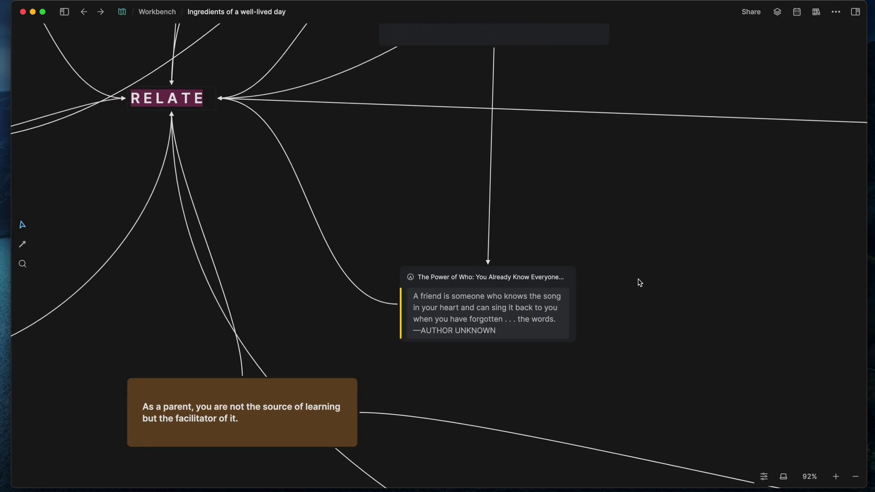
pyautogui.scroll(-2, 593, 252)
pyautogui.scroll(2, 442, 196)
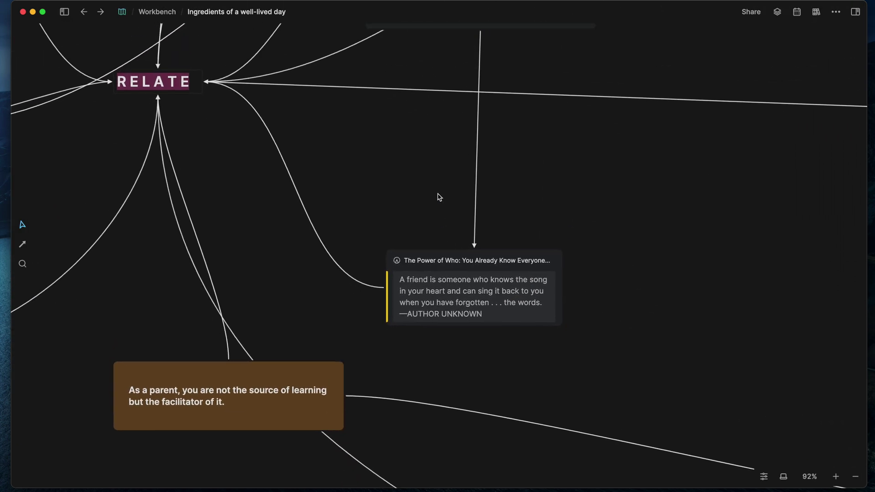
pyautogui.scroll(5, 440, 195)
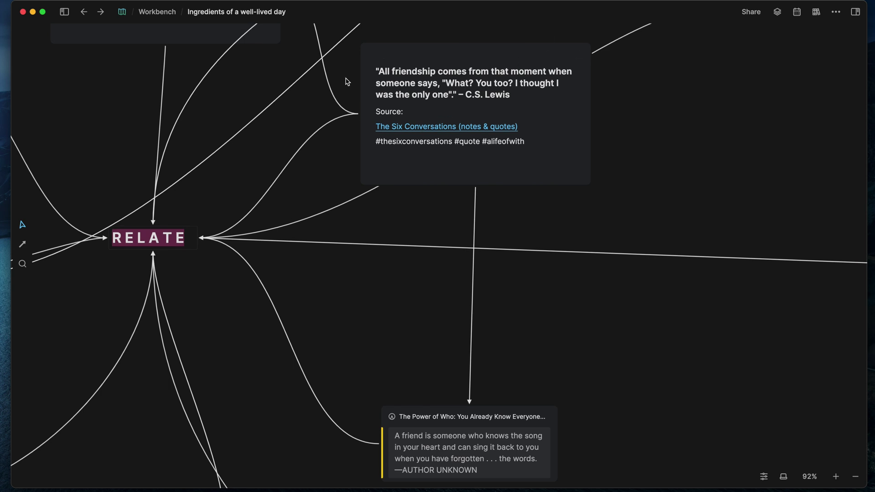
# Select the C.S. Lewis quote card and zoom in and out around it
pyautogui.click(400, 113)
pyautogui.scroll(-2, 433, 164)
pyautogui.scroll(-3, 435, 224)
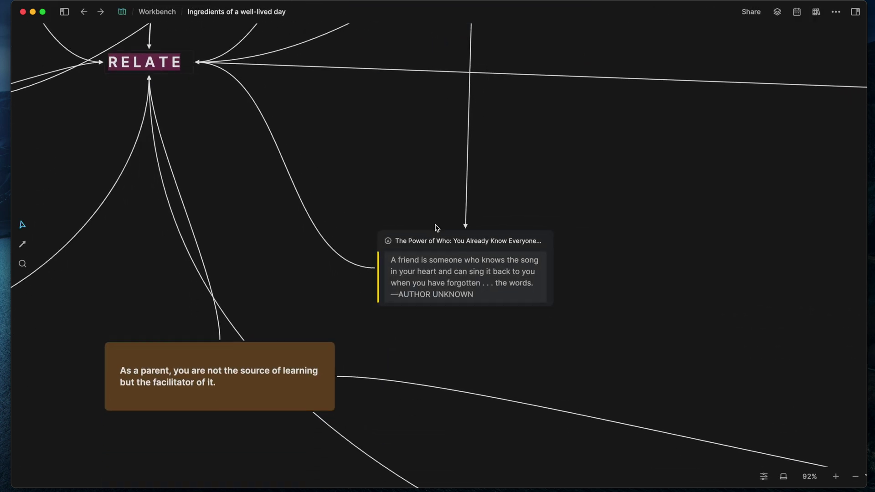
pyautogui.scroll(1, 445, 244)
pyautogui.scroll(3, 445, 244)
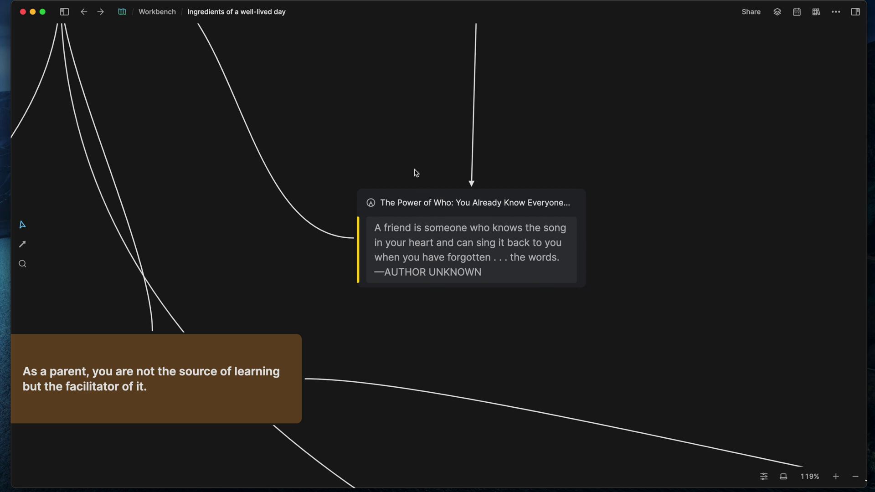
pyautogui.scroll(-5, 416, 173)
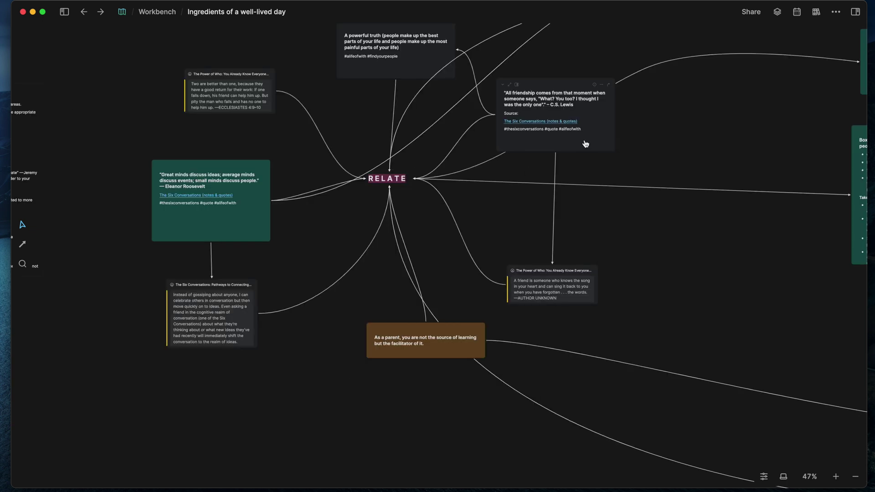
pyautogui.scroll(3, 527, 142)
# Check the C.S. Lewis card's link and its two backlinks in the info panel
pyautogui.click(538, 296)
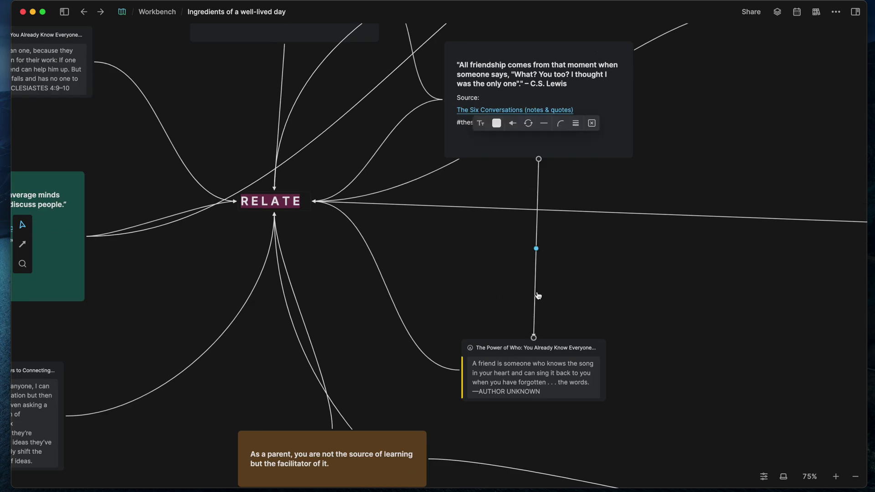
pyautogui.click(592, 182)
pyautogui.click(600, 53)
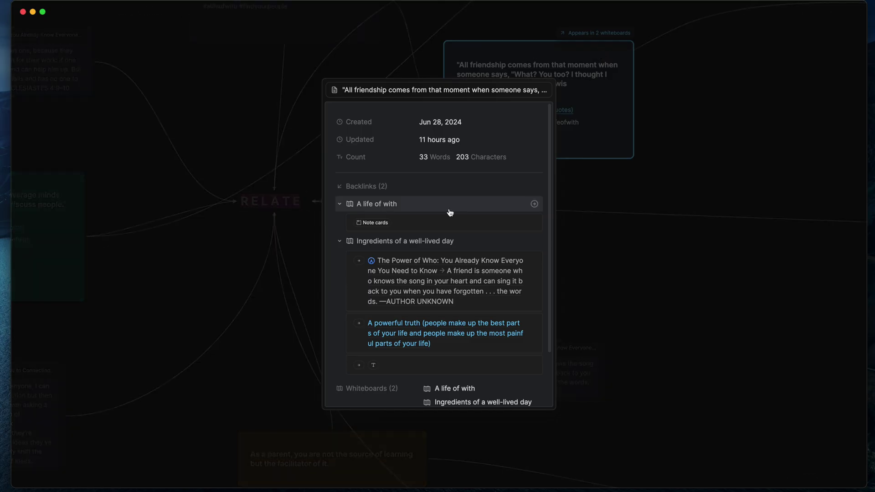
pyautogui.scroll(-1, 439, 224)
pyautogui.click(432, 234)
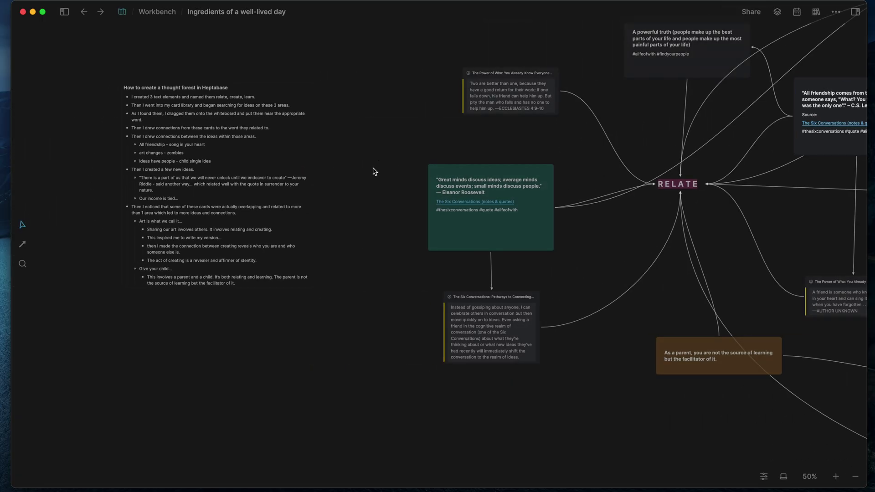
# Pan to the CREATE hub and inspect the Seth Godin quote and its Boxes to zombies link
pyautogui.hscroll(15, 371, 171)
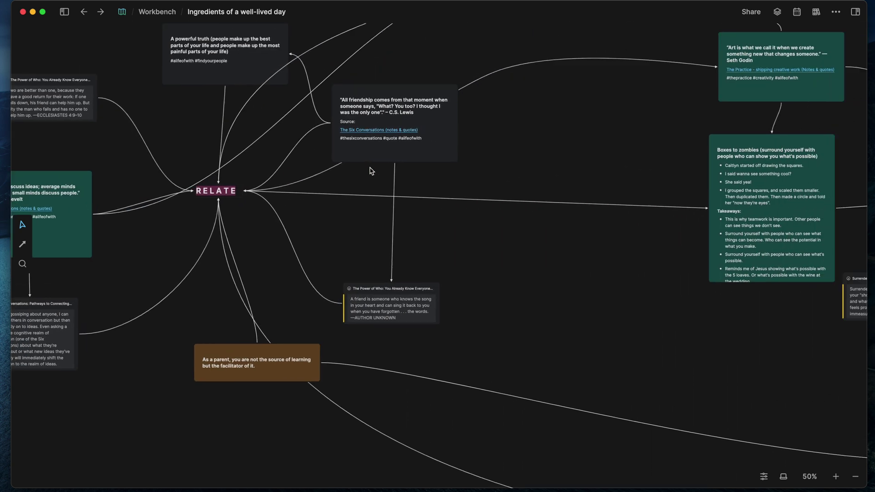
pyautogui.scroll(2, 371, 171)
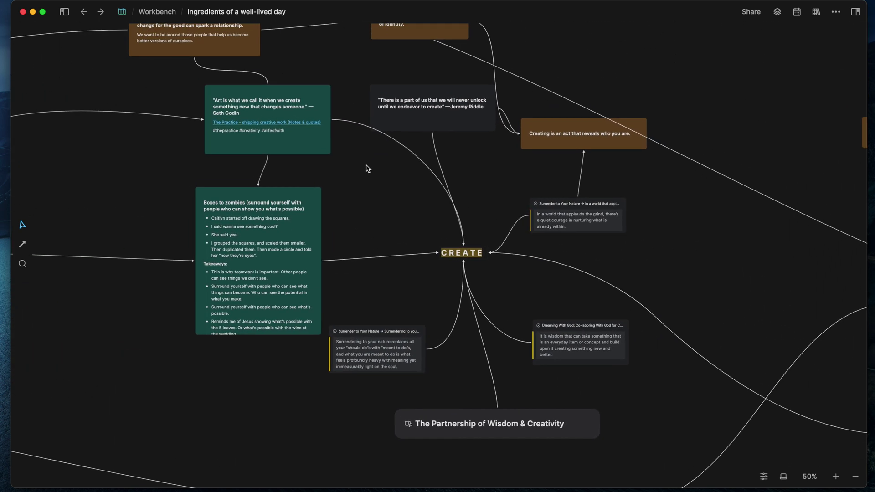
pyautogui.hscroll(-3, 325, 145)
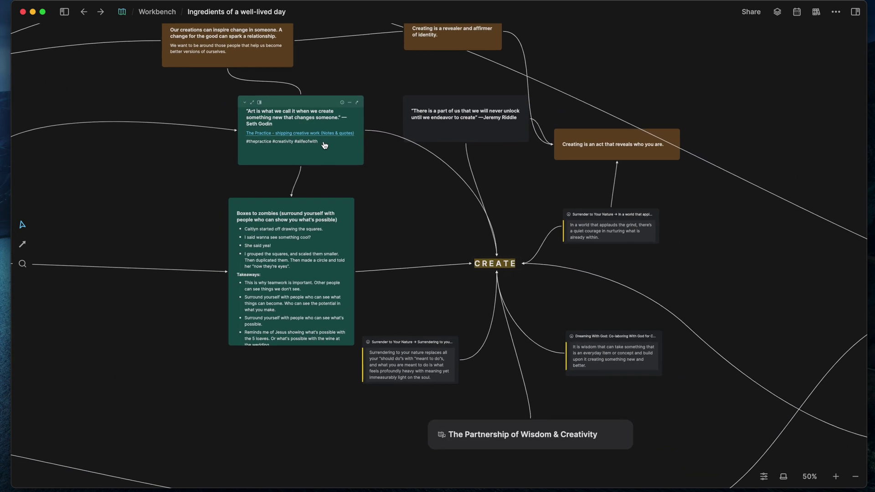
pyautogui.click(286, 119)
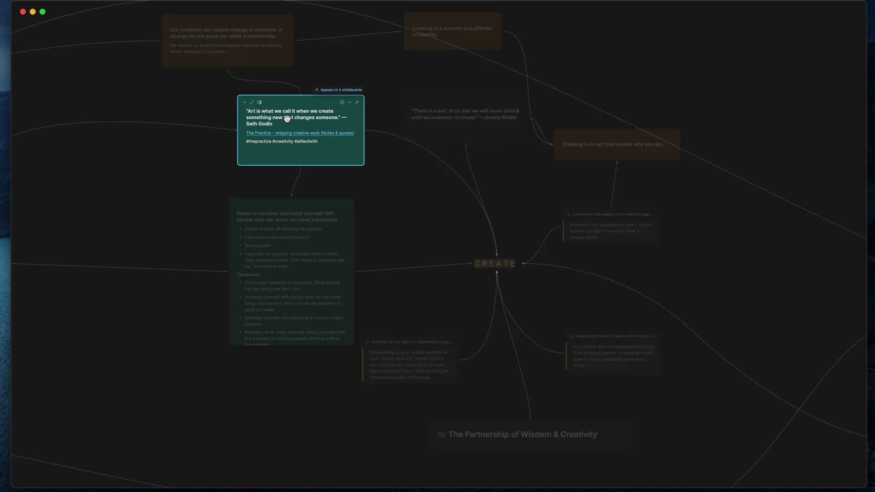
pyautogui.scroll(2, 286, 119)
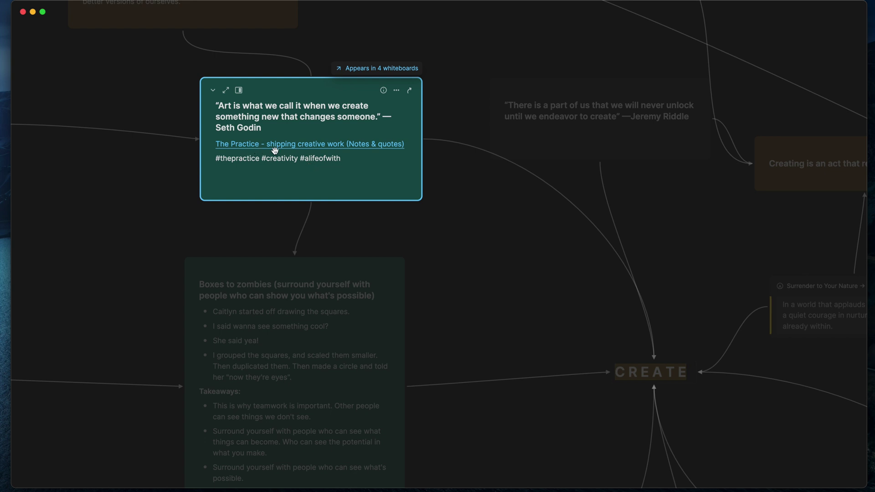
pyautogui.click(177, 113)
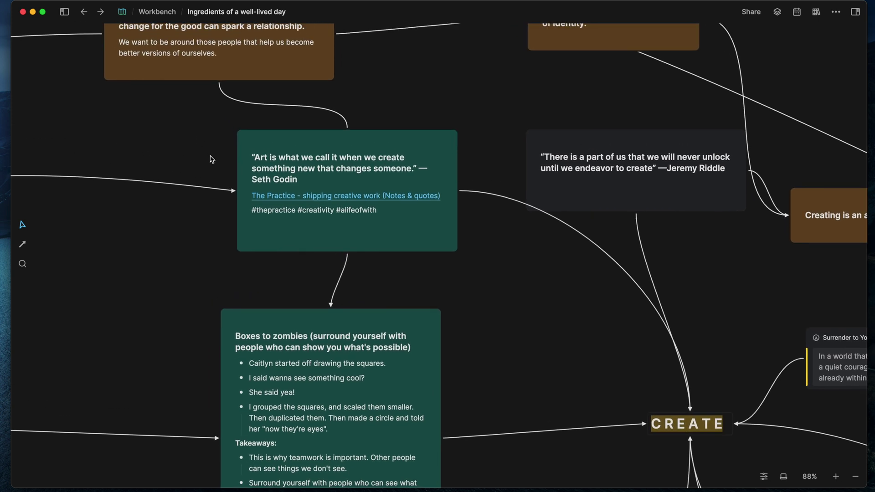
pyautogui.scroll(-5, 211, 156)
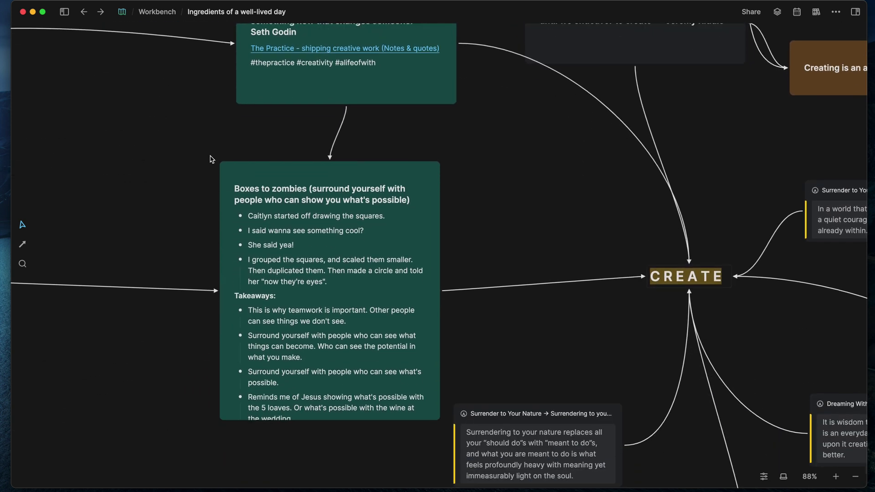
pyautogui.click(341, 133)
# Select and then deselect the Boxes to zombies card
pyautogui.scroll(3, 337, 151)
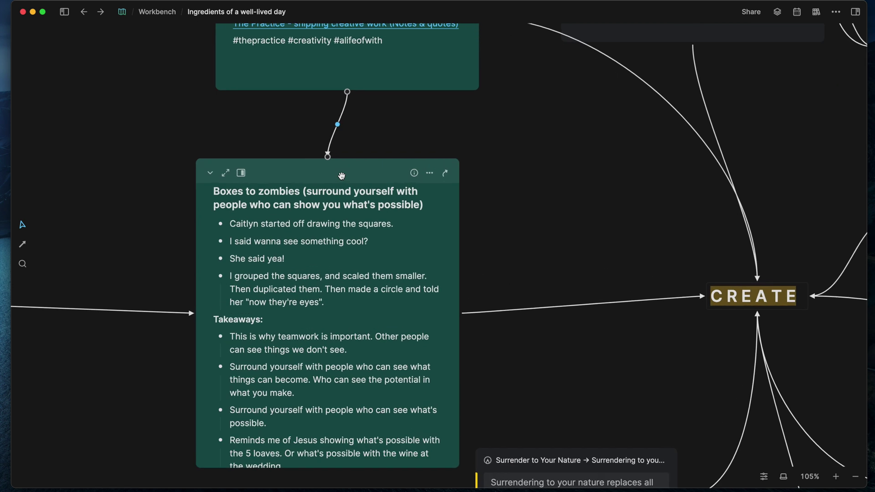
pyautogui.scroll(-2, 337, 150)
pyautogui.click(214, 155)
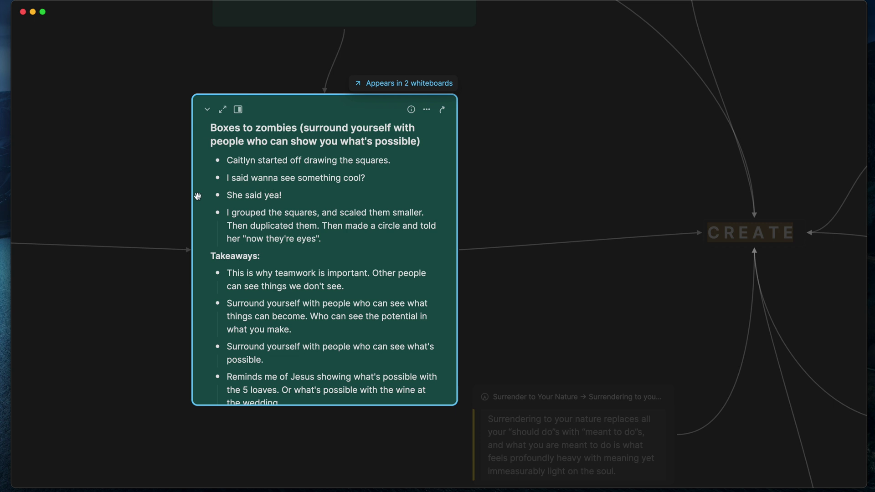
pyautogui.click(159, 187)
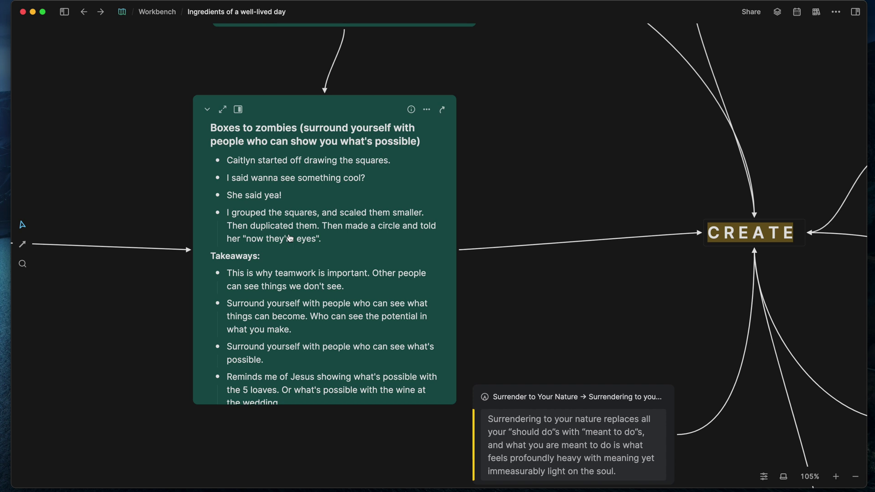
# Scroll the Boxes to zombies drawings down to the zombie, then briefly focus the Seth Godin quote
pyautogui.click(315, 272)
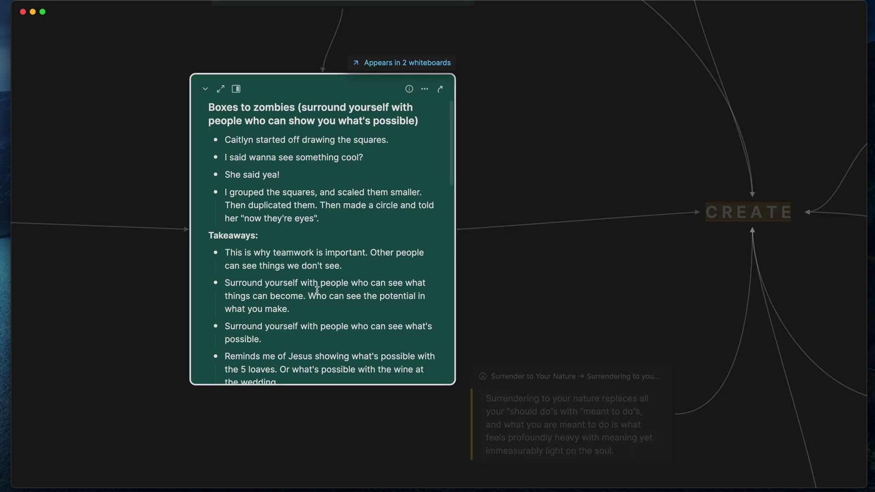
pyautogui.scroll(-5, 317, 290)
pyautogui.scroll(-4, 318, 289)
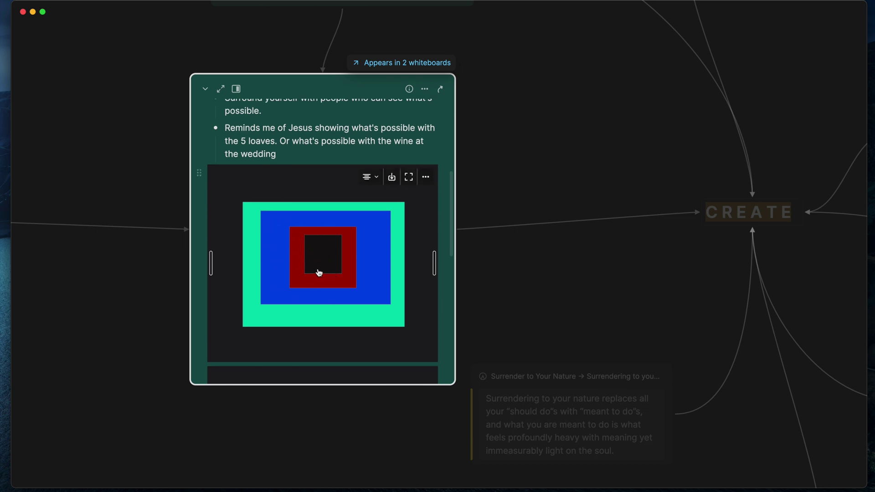
pyautogui.scroll(1, 318, 272)
pyautogui.scroll(-5, 319, 273)
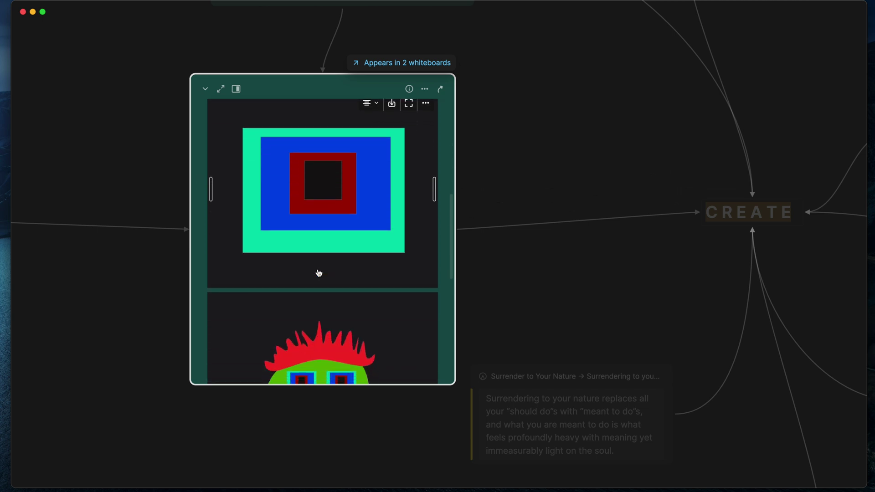
pyautogui.scroll(-5, 319, 273)
pyautogui.scroll(-4, 319, 273)
pyautogui.scroll(-3, 323, 259)
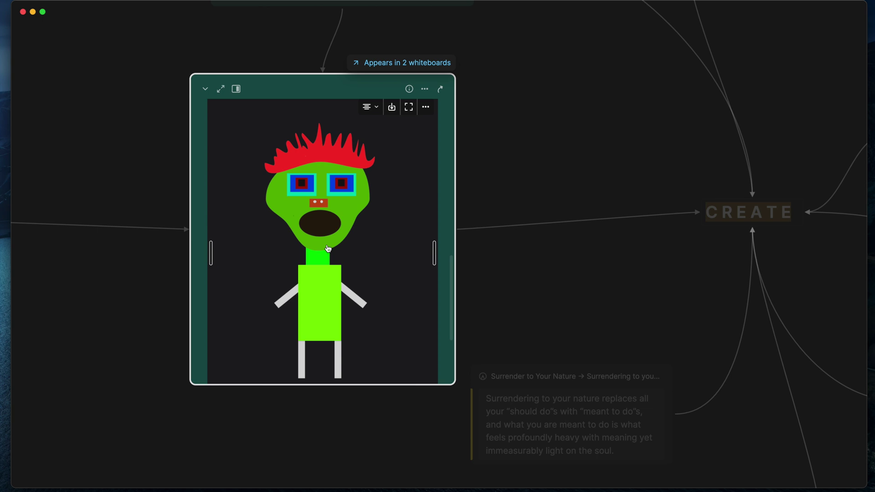
pyautogui.scroll(10, 327, 248)
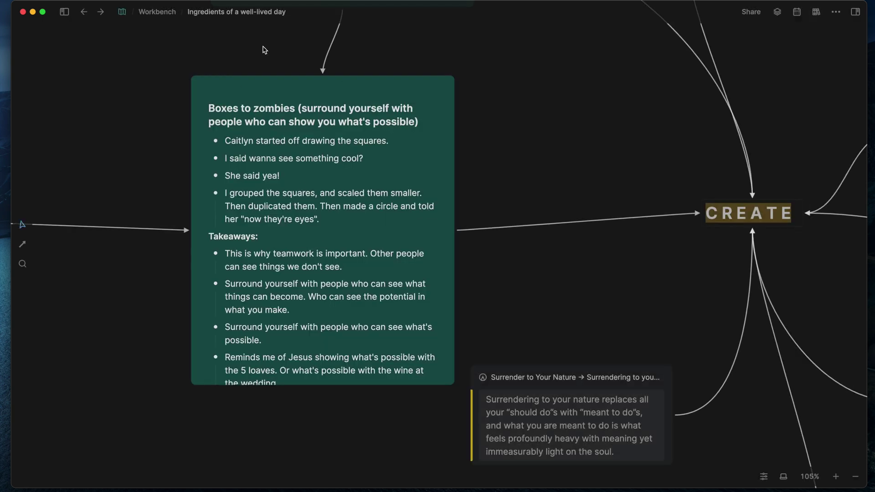
pyautogui.scroll(5, 263, 49)
pyautogui.click(239, 71)
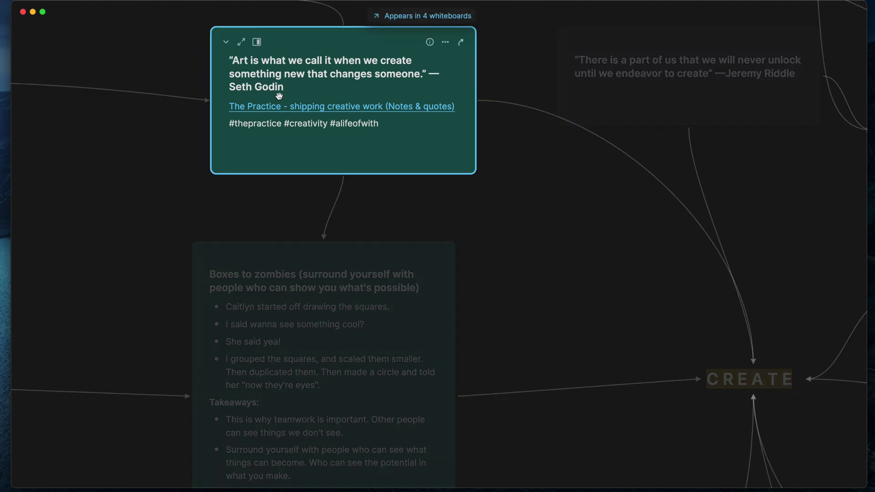
pyautogui.click(254, 221)
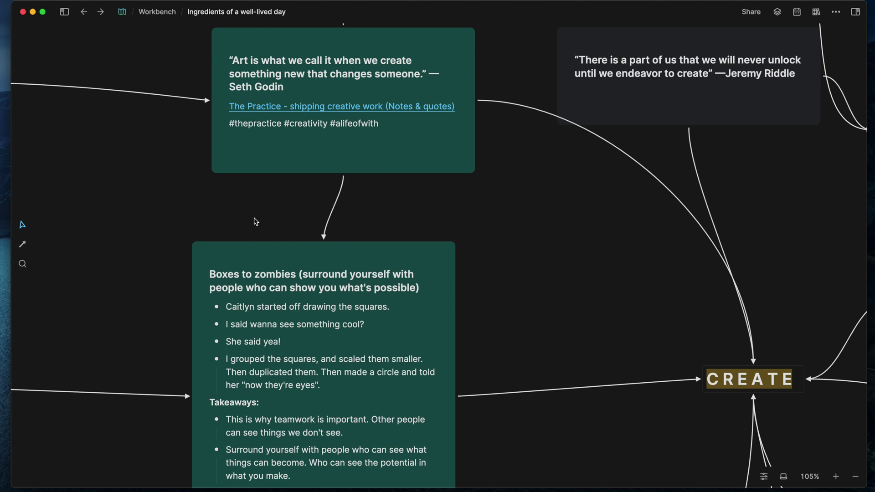
# Pan over to the LEARN cluster and focus the Carl Jung quote card
pyautogui.scroll(-10, 255, 222)
pyautogui.hscroll(5, 578, 248)
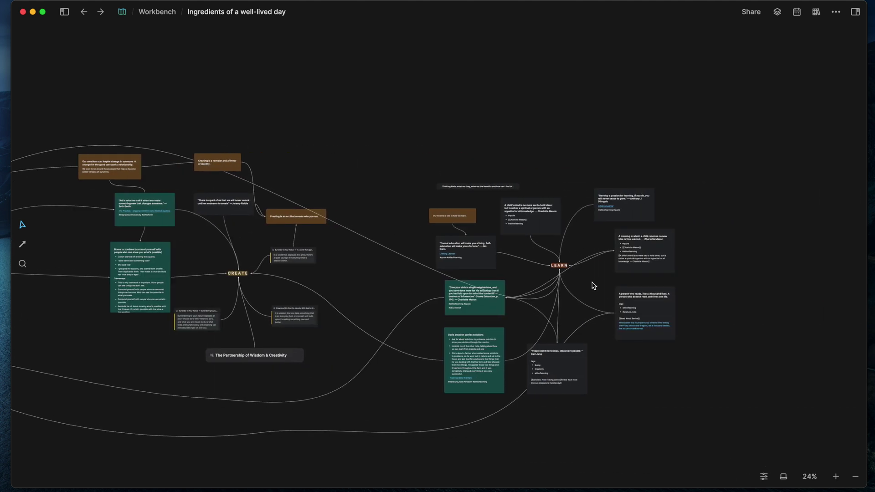
pyautogui.scroll(5, 594, 286)
pyautogui.scroll(-1, 594, 286)
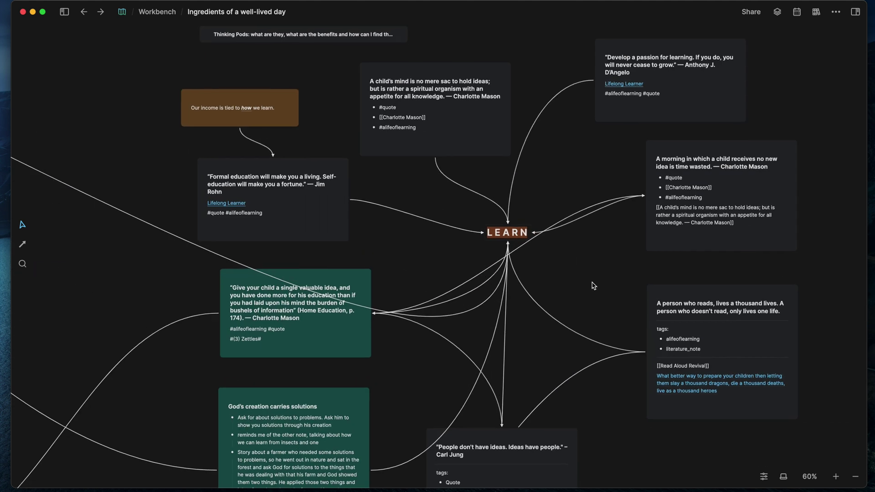
pyautogui.scroll(-4, 588, 287)
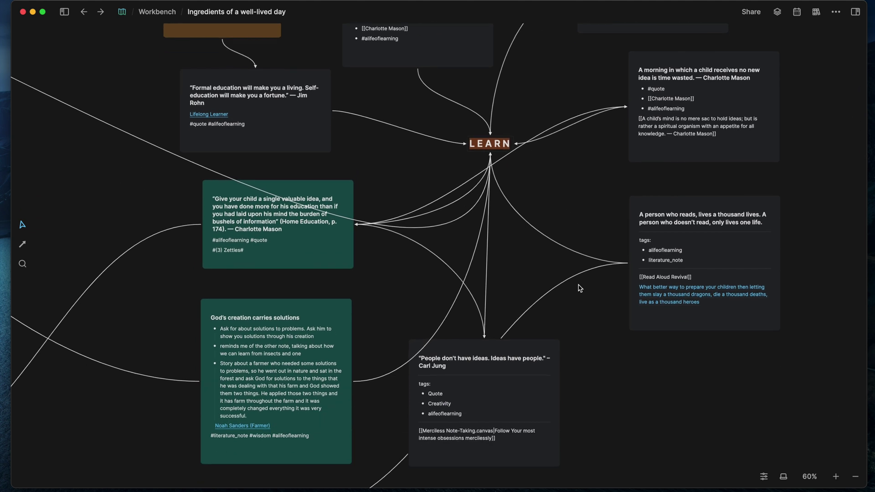
pyautogui.scroll(-2, 579, 288)
pyautogui.click(570, 382)
pyautogui.click(504, 342)
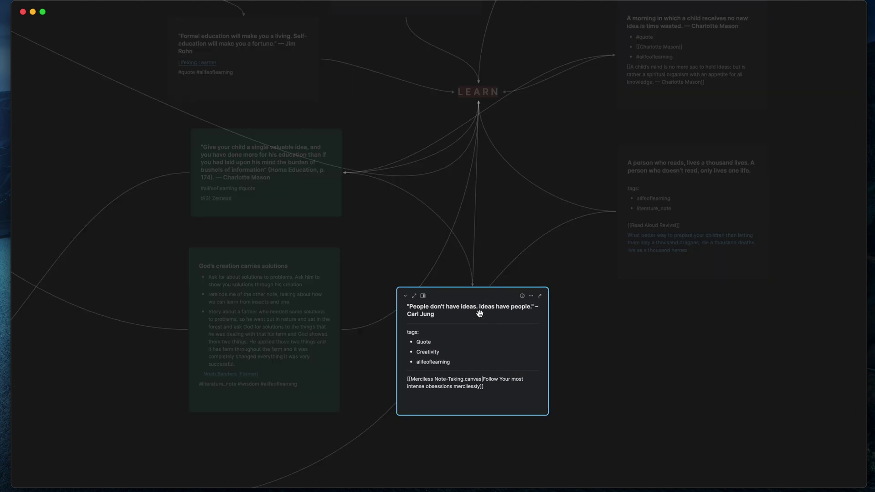
# Leave the Carl Jung card and zoom in on the Charlotte Mason education quote
pyautogui.scroll(3, 484, 313)
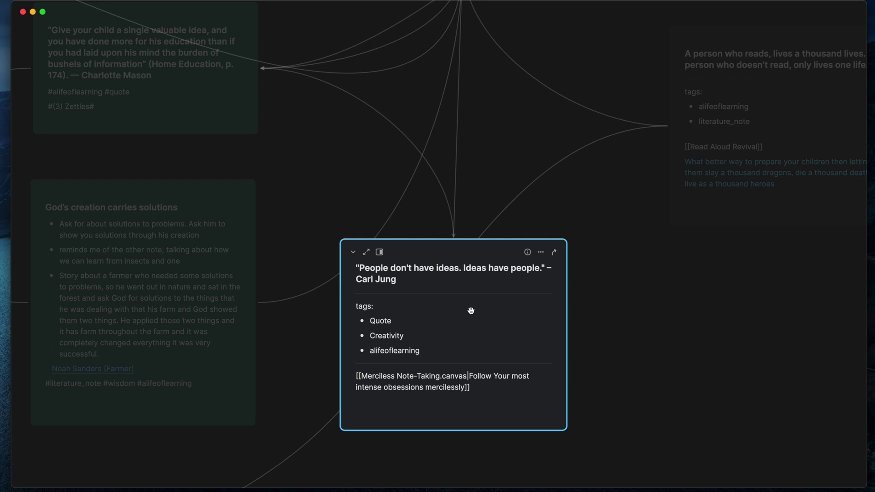
pyautogui.scroll(3, 461, 300)
pyautogui.click(372, 240)
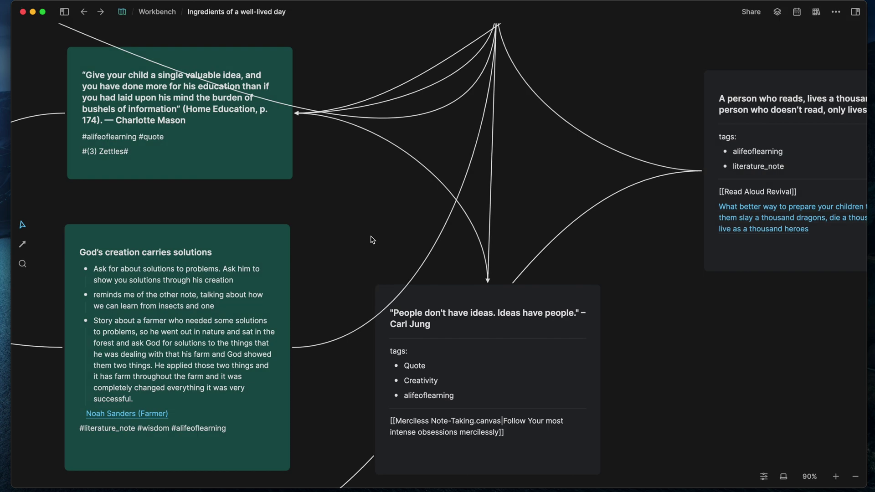
pyautogui.scroll(2, 360, 225)
pyautogui.scroll(3, 289, 164)
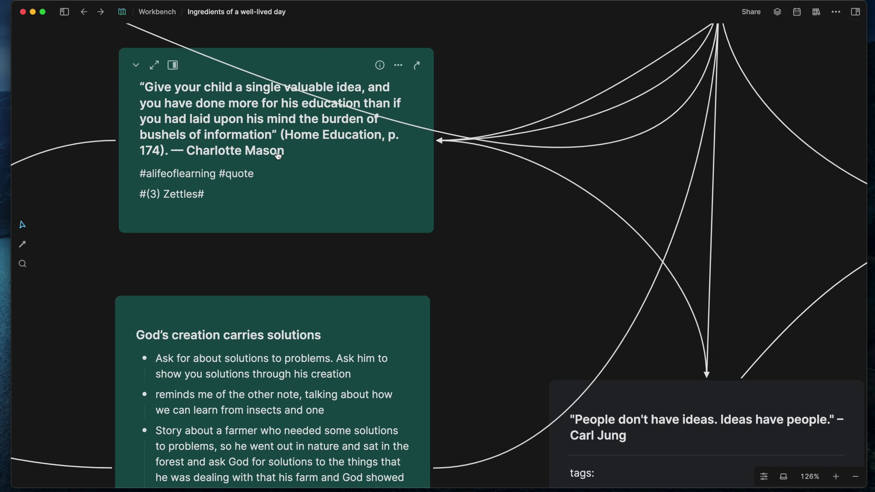
pyautogui.click(186, 70)
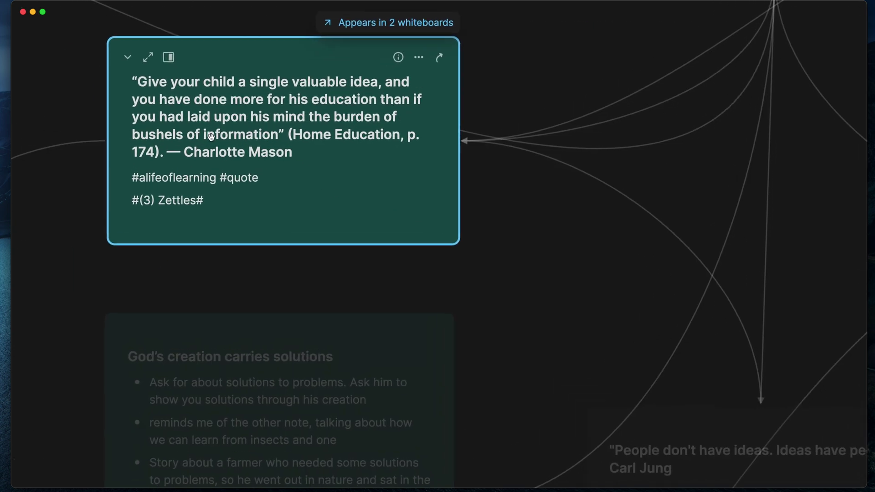
pyautogui.hscroll(-2, 211, 136)
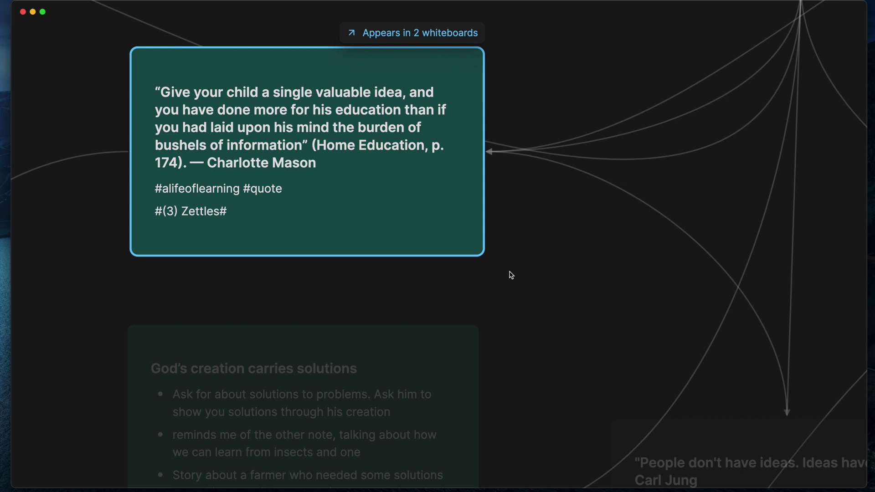
pyautogui.scroll(-5, 511, 275)
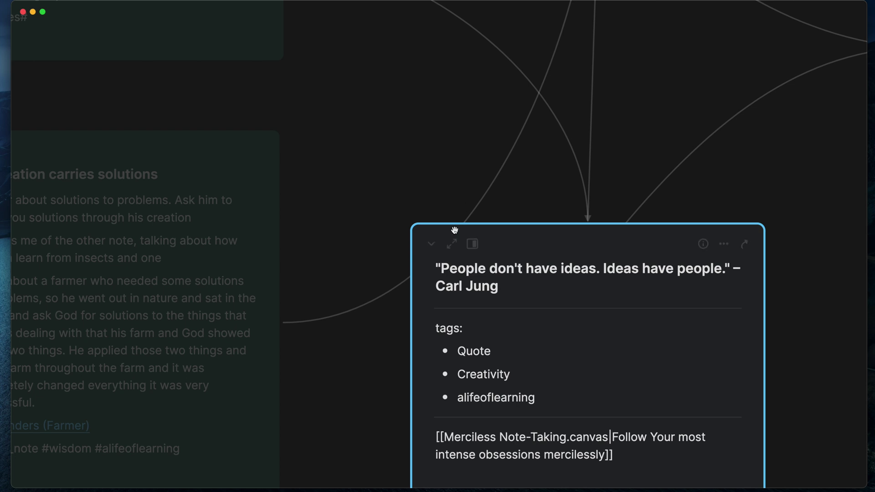
pyautogui.click(413, 146)
# Select the Mason–Jung link and view the Charlotte Mason quote's backlinks and whiteboards
pyautogui.keyDown('ctrl'); pyautogui.scroll(-3, 414, 147); pyautogui.keyUp('ctrl')
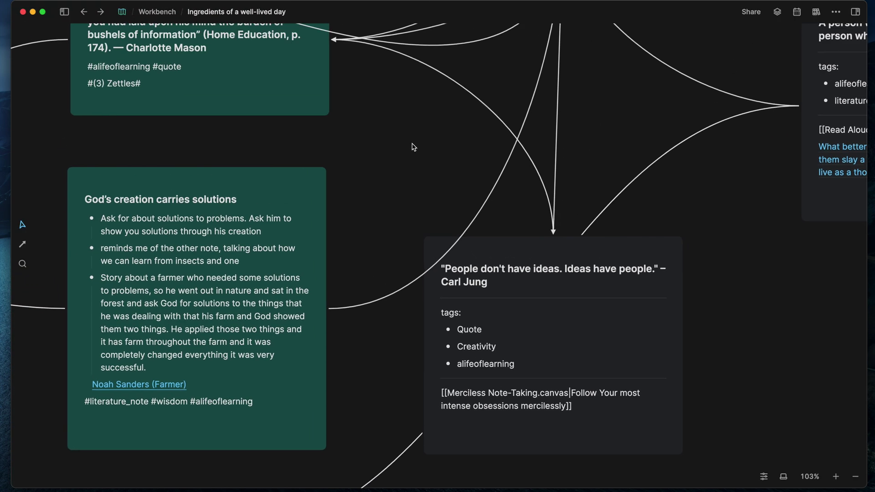
pyautogui.scroll(5, 415, 150)
pyautogui.moveTo(579, 314)
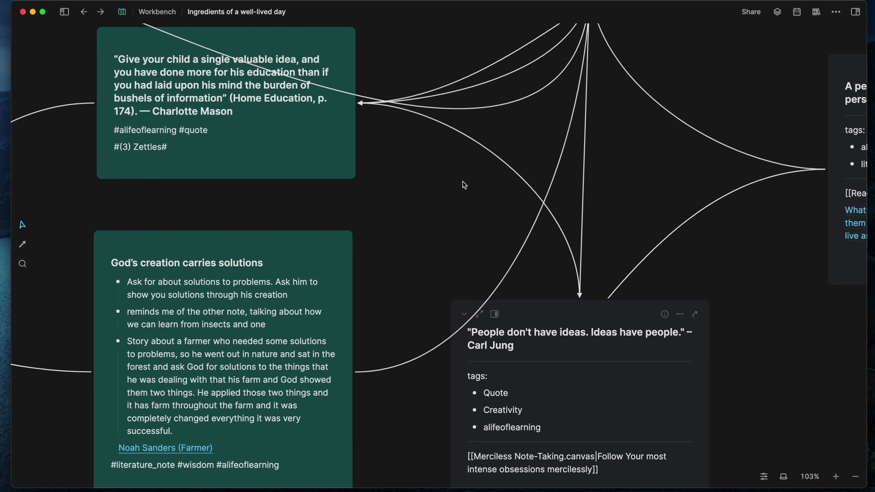
pyautogui.click(526, 188)
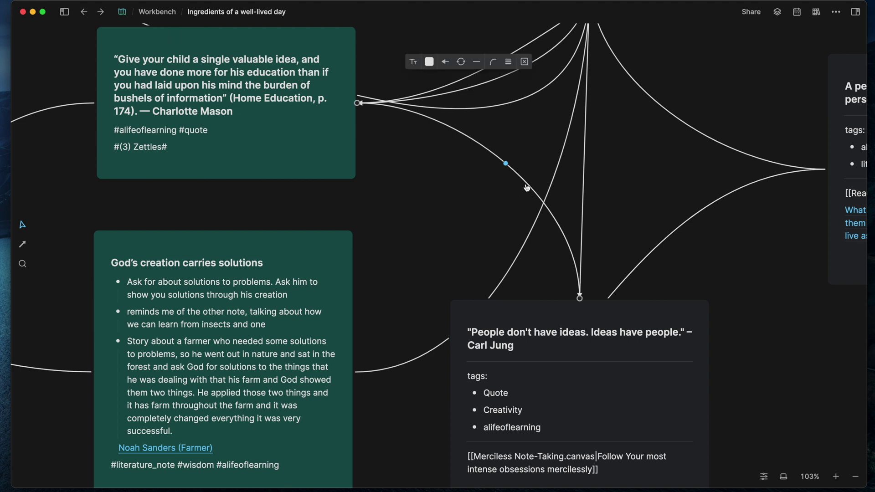
pyautogui.click(311, 42)
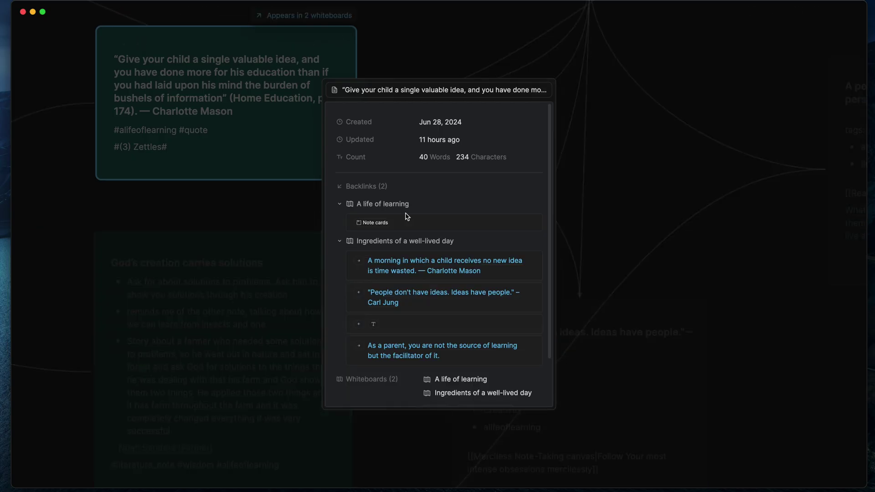
pyautogui.scroll(-2, 404, 216)
pyautogui.click(404, 216)
# Exit focus and zoom out to show the quote beside the LEARN hub
pyautogui.click(465, 256)
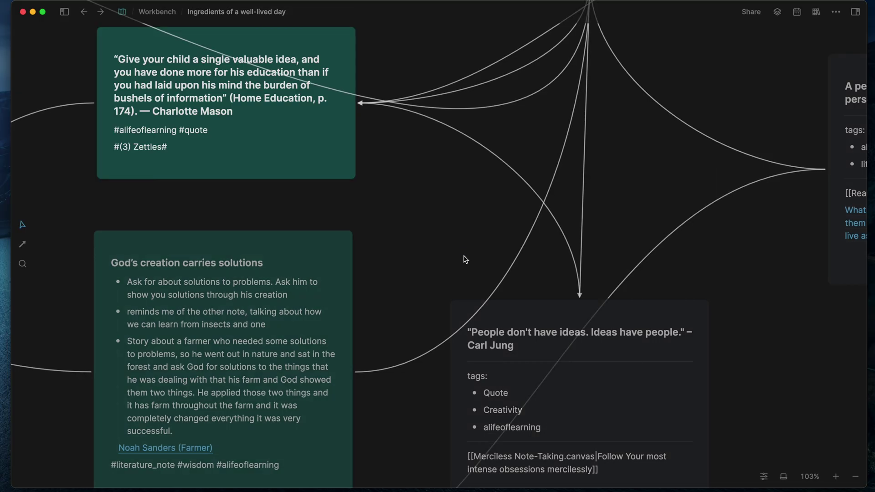
pyautogui.scroll(-3, 454, 230)
pyautogui.scroll(2, 454, 232)
pyautogui.scroll(1, 455, 233)
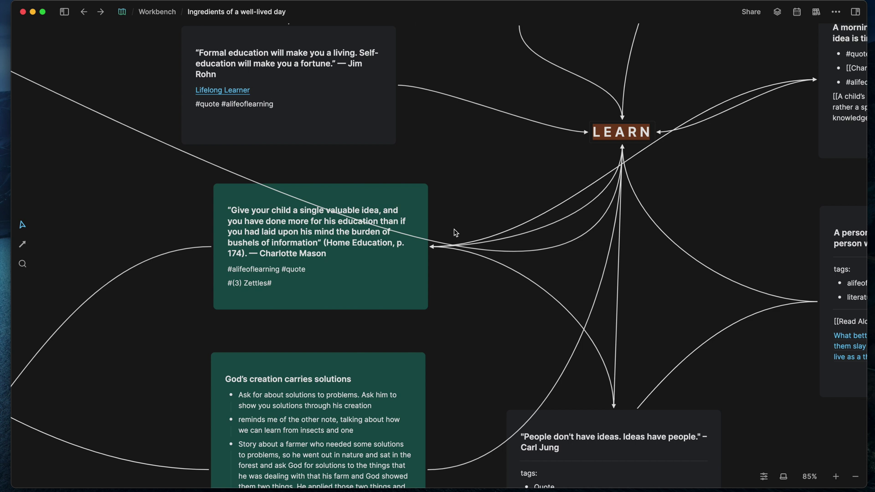
pyautogui.scroll(3, 455, 232)
# Focus the 'Formal education' quote card, then the 'Our income is tied to how we learn' card
pyautogui.click(342, 212)
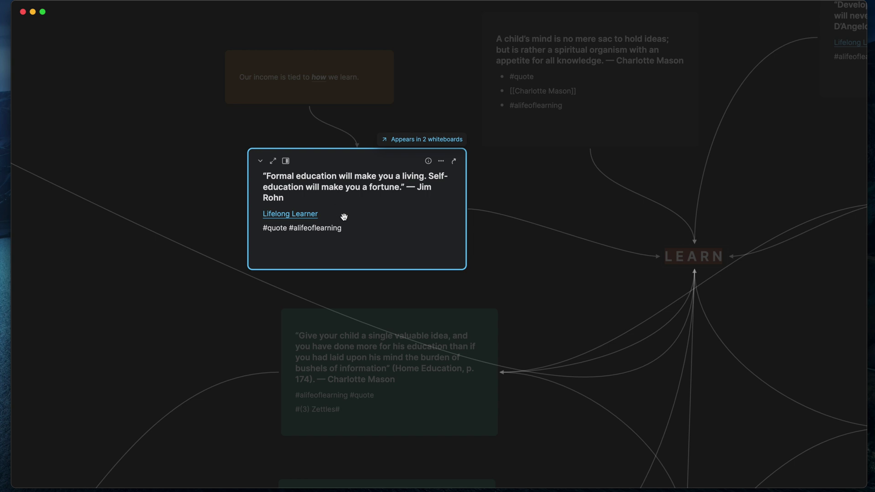
pyautogui.click(201, 73)
pyautogui.click(279, 95)
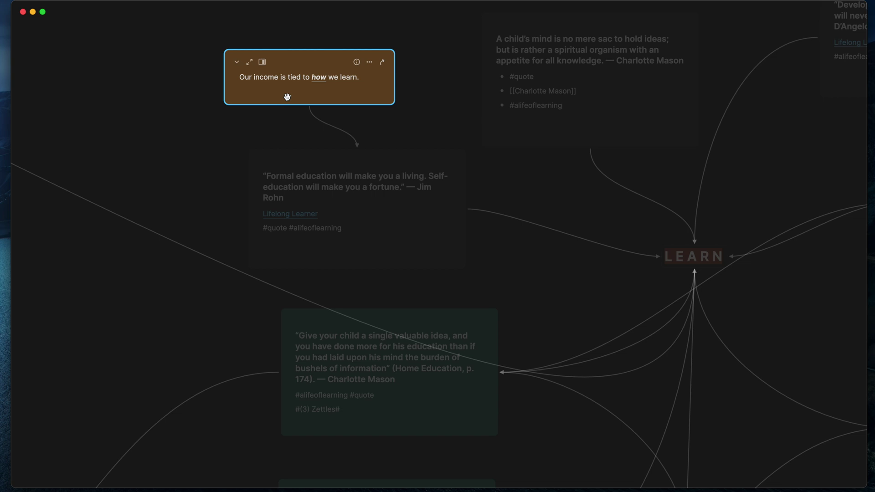
pyautogui.click(243, 132)
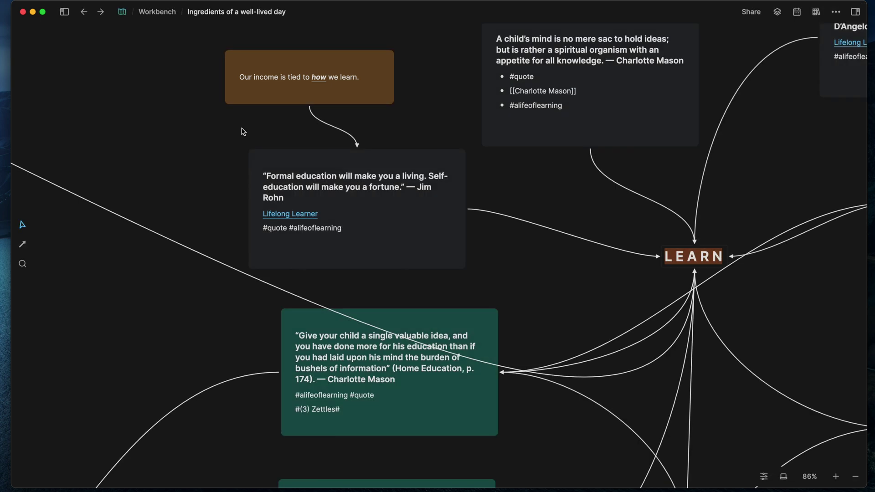
pyautogui.click(287, 98)
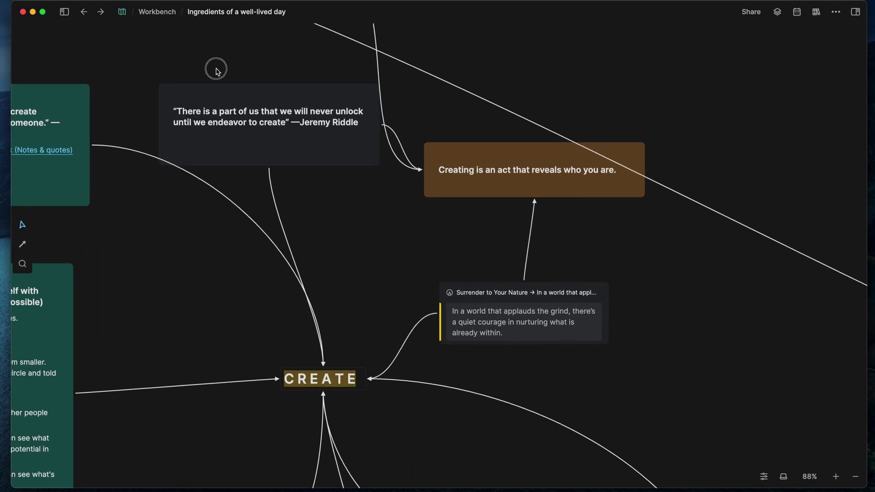
pyautogui.click(254, 109)
pyautogui.scroll(-3, 319, 223)
pyautogui.click(322, 223)
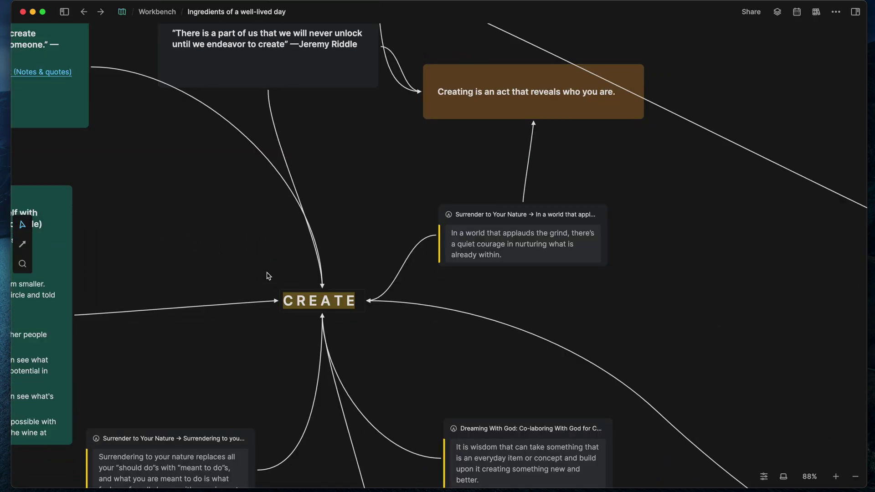
pyautogui.click(329, 309)
pyautogui.scroll(2, 329, 296)
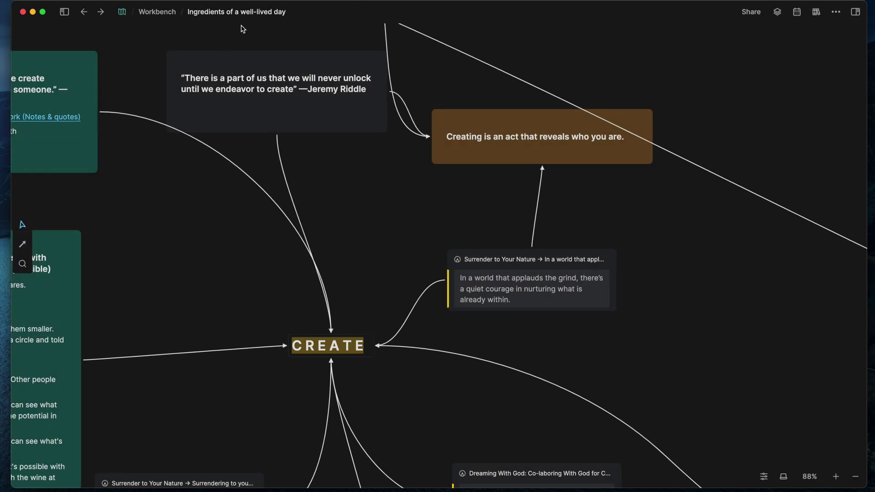
pyautogui.click(273, 99)
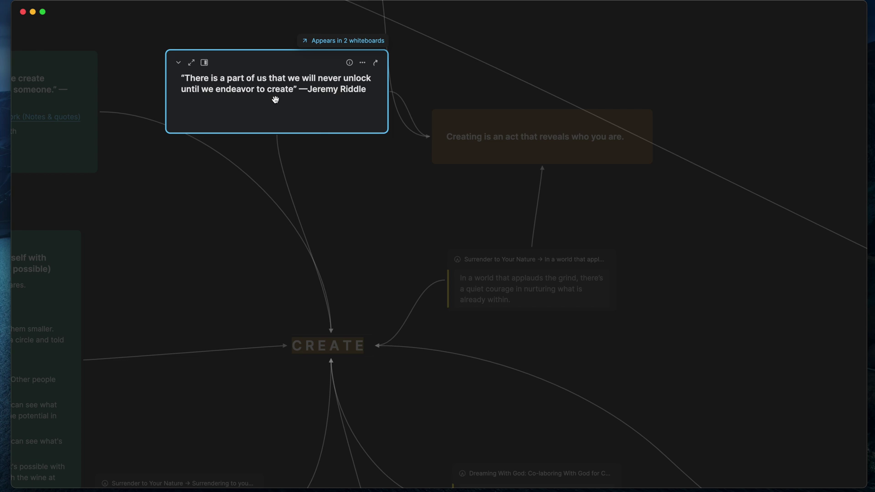
pyautogui.click(348, 165)
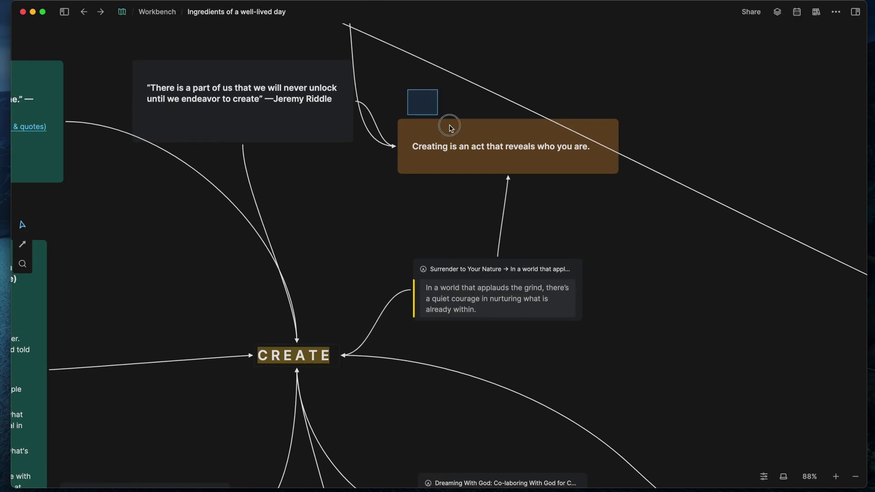
pyautogui.click(450, 129)
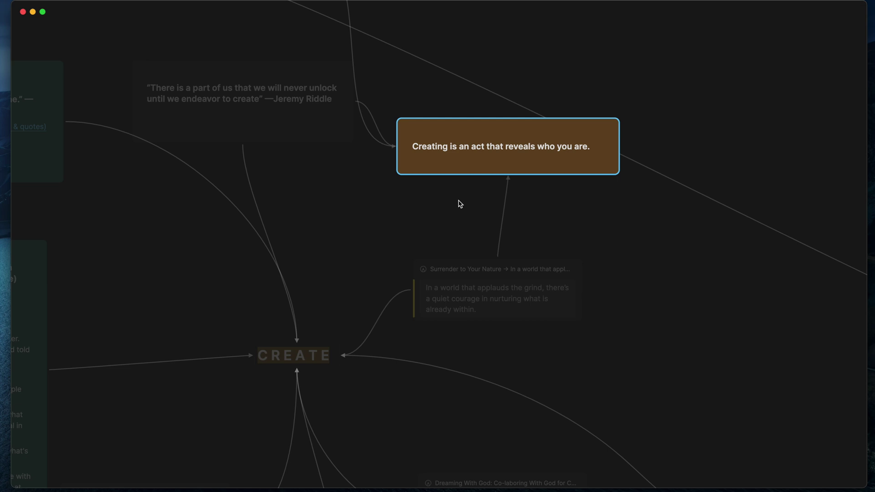
pyautogui.click(460, 204)
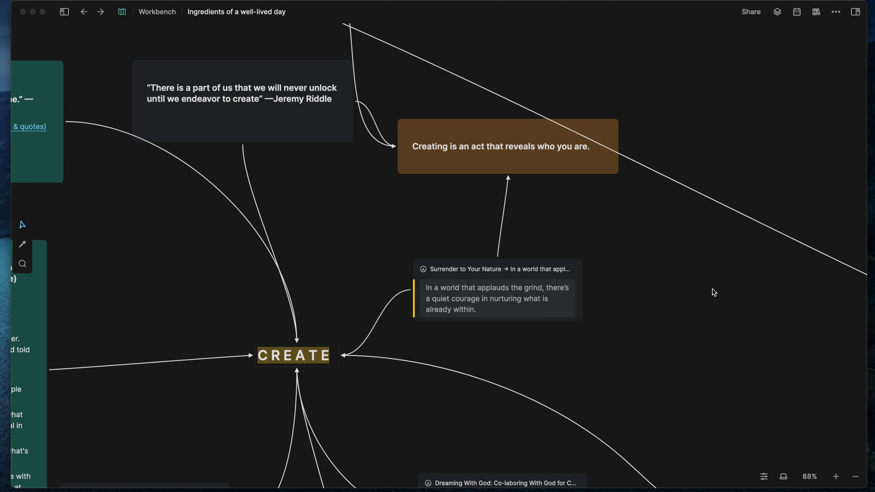
pyautogui.click(694, 301)
# Zoom out and marquee-select every card in the RELATE cluster
pyautogui.scroll(-5, 694, 301)
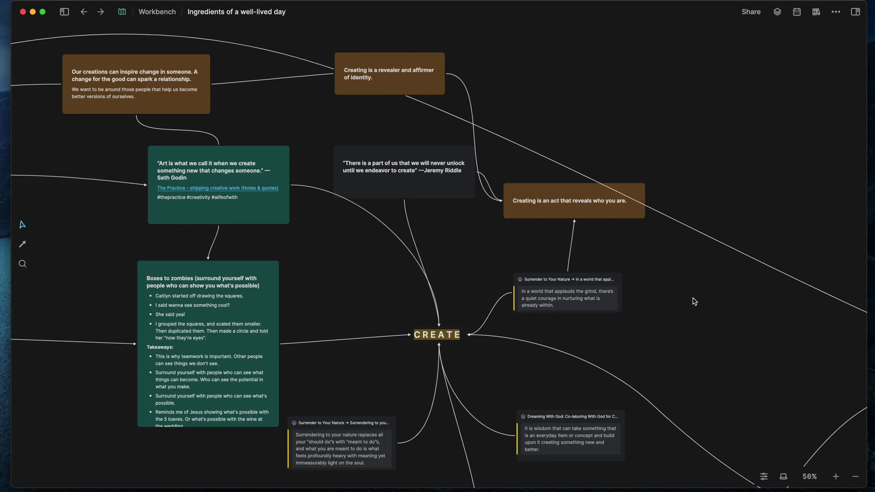
pyautogui.scroll(-5, 694, 301)
pyautogui.hscroll(-5, 614, 282)
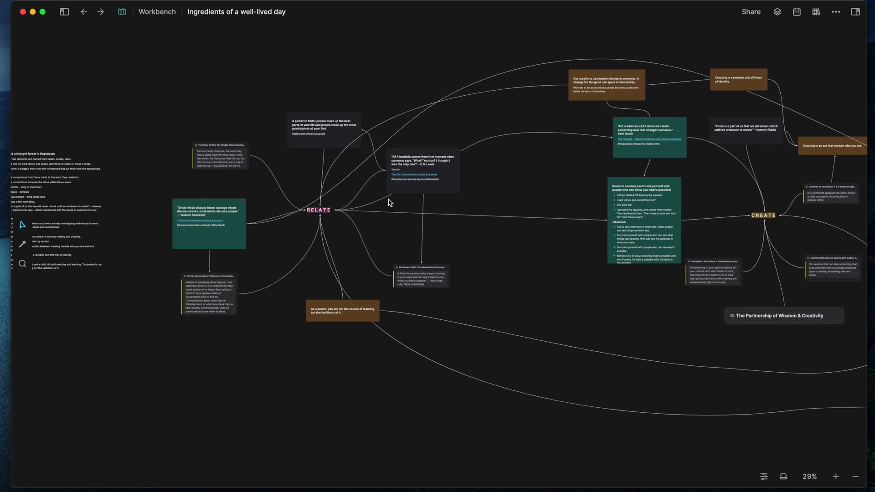
pyautogui.moveTo(193, 116); pyautogui.dragTo(422, 336)
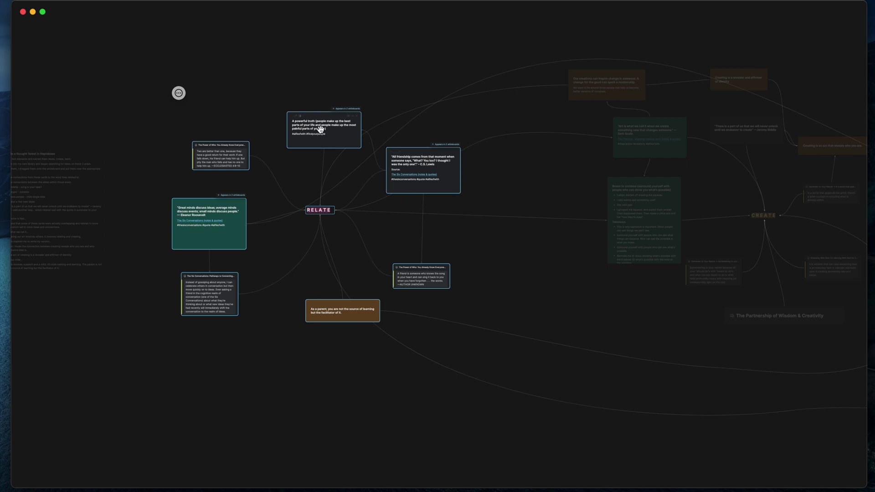
pyautogui.click(257, 275)
# Pan across the whiteboard to the LEARN cluster and back
pyautogui.hscroll(3, 355, 209)
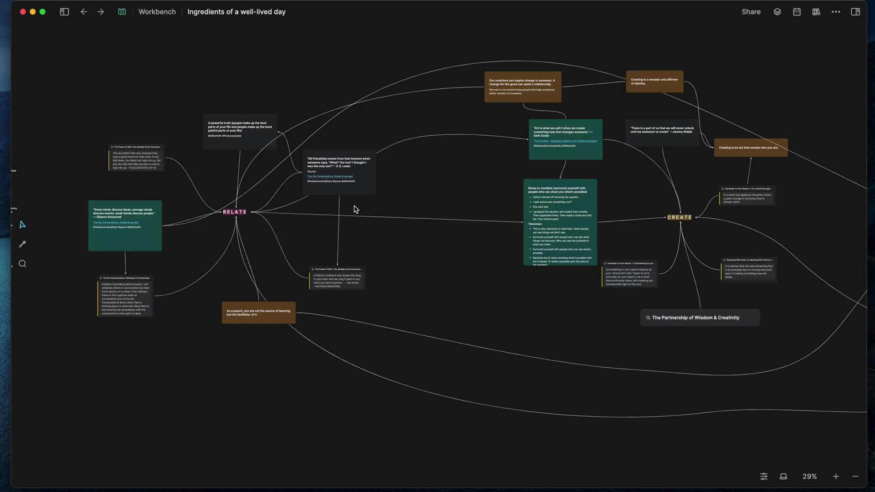
pyautogui.scroll(2, 352, 267)
pyautogui.scroll(4, 352, 266)
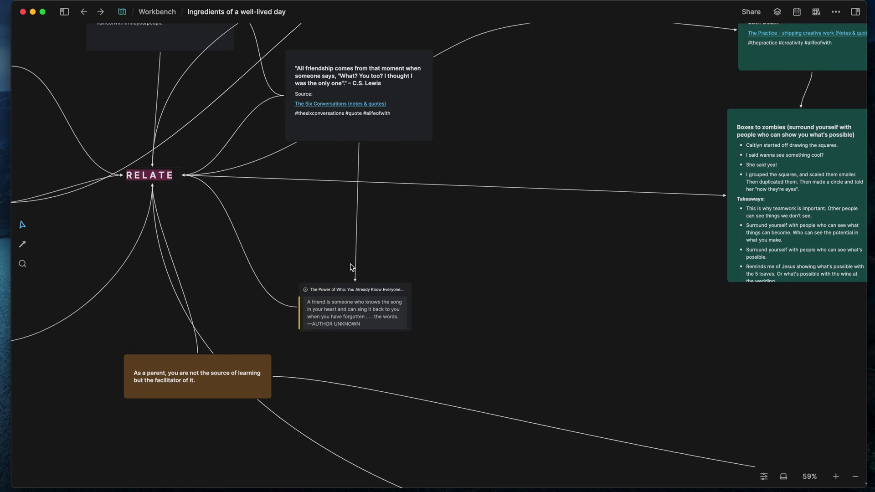
pyautogui.scroll(2, 351, 266)
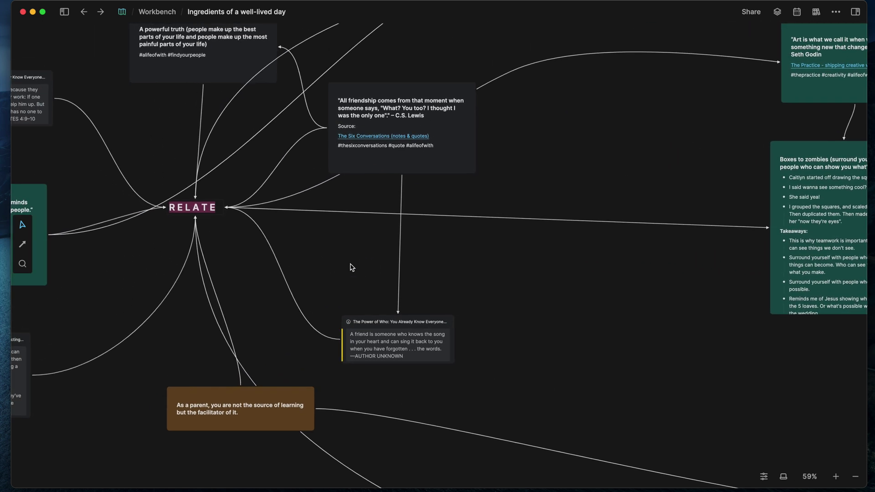
pyautogui.scroll(-5, 351, 267)
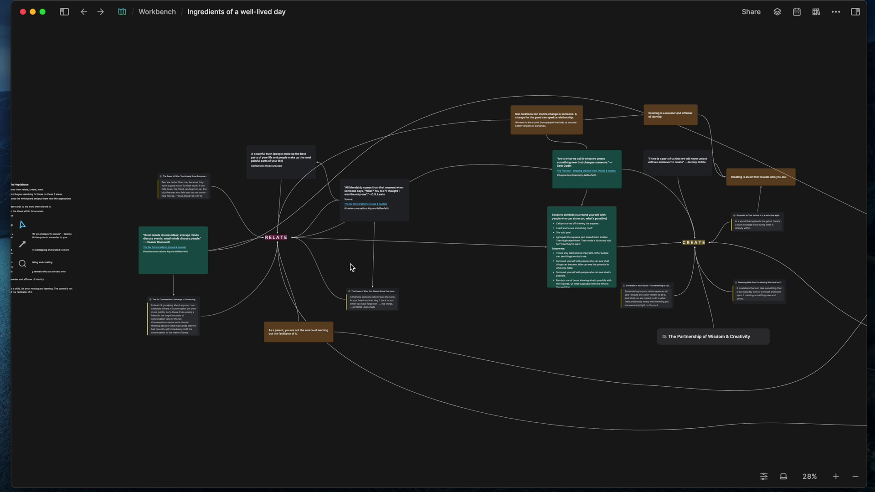
pyautogui.hscroll(2, 352, 267)
pyautogui.scroll(-1, 351, 267)
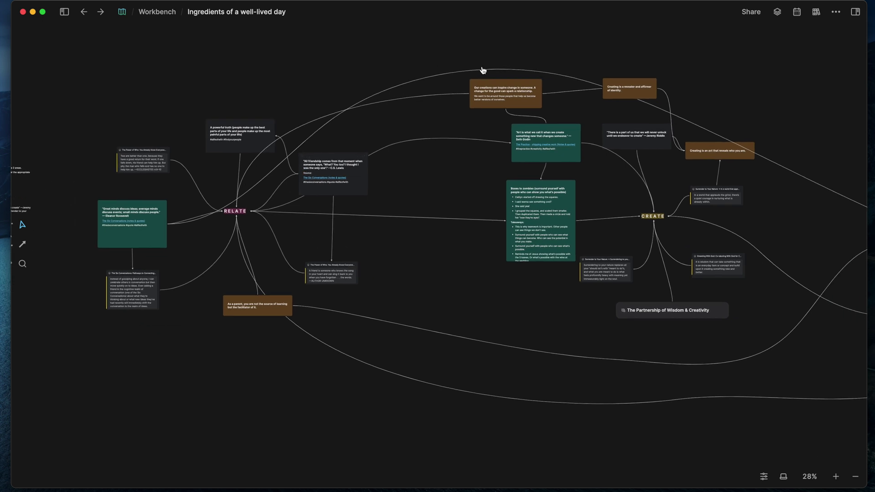
pyautogui.hscroll(3, 501, 73)
pyautogui.hscroll(2, 570, 110)
pyautogui.hscroll(2, 706, 196)
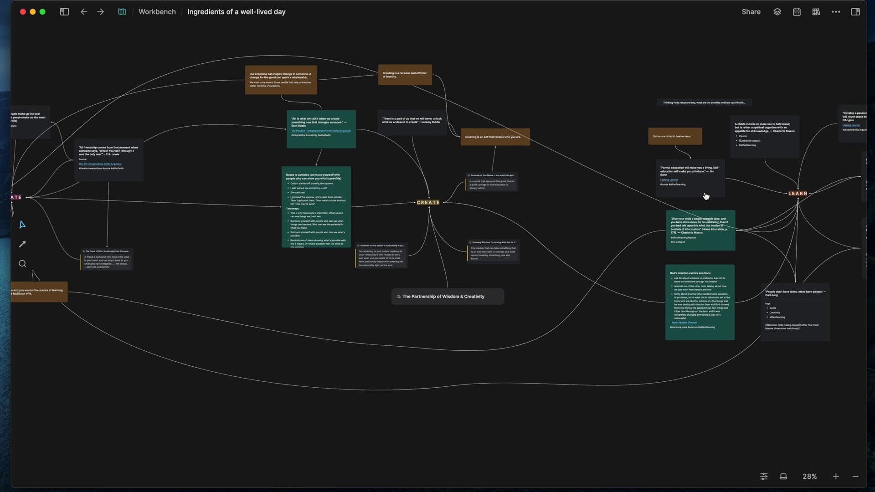
pyautogui.hscroll(2, 705, 196)
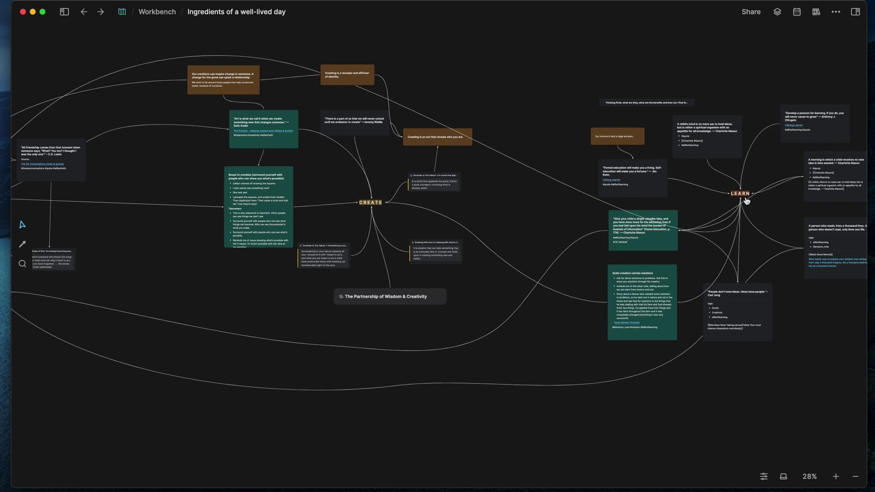
pyautogui.hscroll(-5, 738, 198)
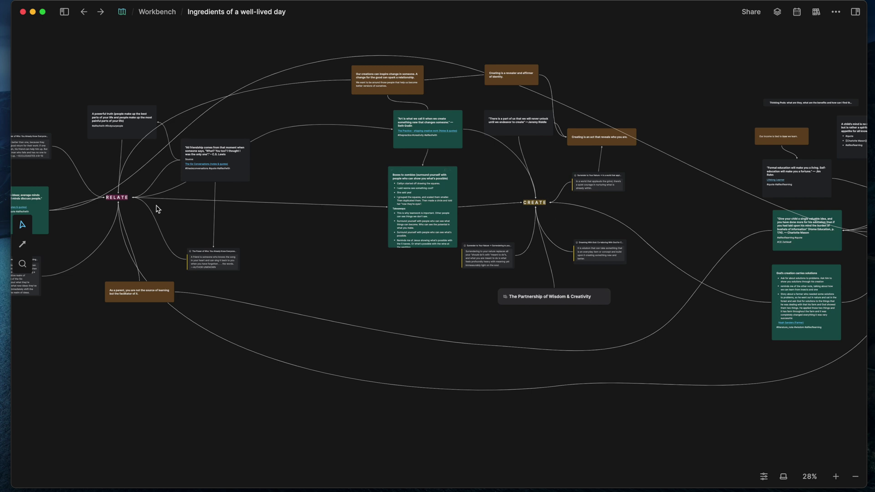
pyautogui.hscroll(3, 483, 206)
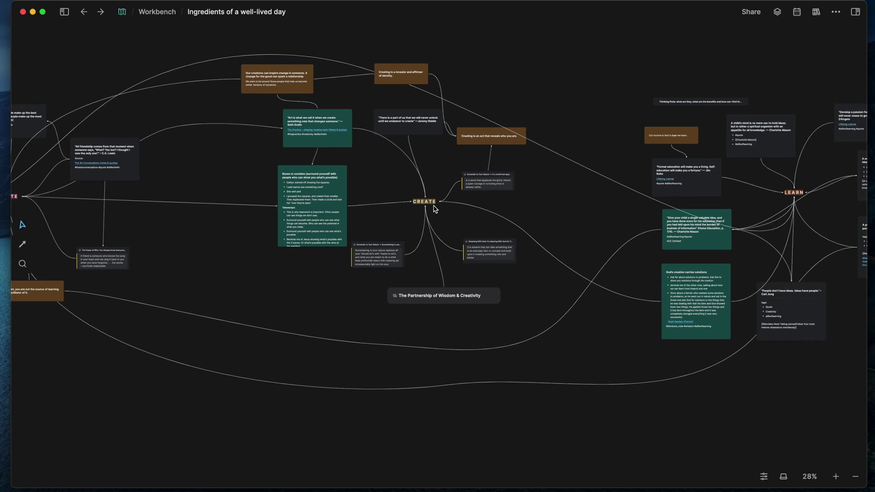
pyautogui.hscroll(-4, 441, 196)
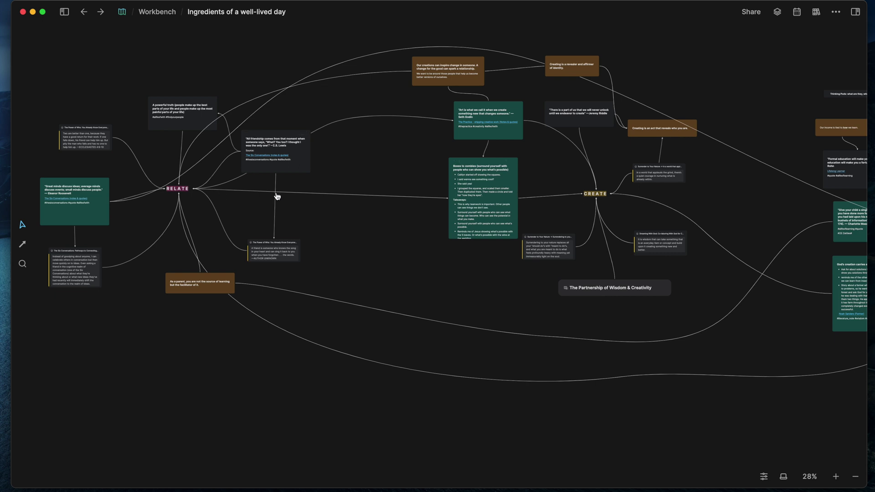
pyautogui.hscroll(3, 275, 195)
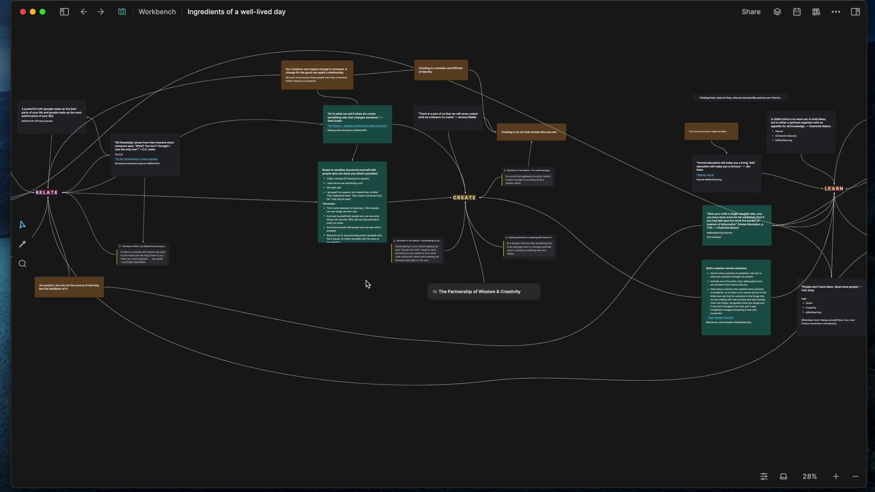
# Pan to the brown bridge notes and select the Seth Godin and 'Our creations can inspire change' cards
pyautogui.hscroll(2, 392, 268)
pyautogui.hscroll(2, 573, 211)
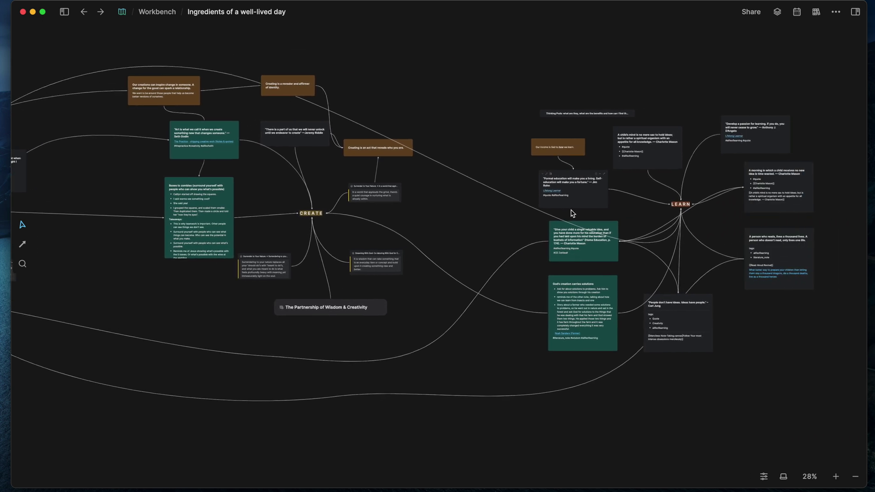
pyautogui.scroll(2, 578, 205)
pyautogui.scroll(3, 565, 211)
pyautogui.scroll(2, 564, 212)
pyautogui.hscroll(-5, 563, 212)
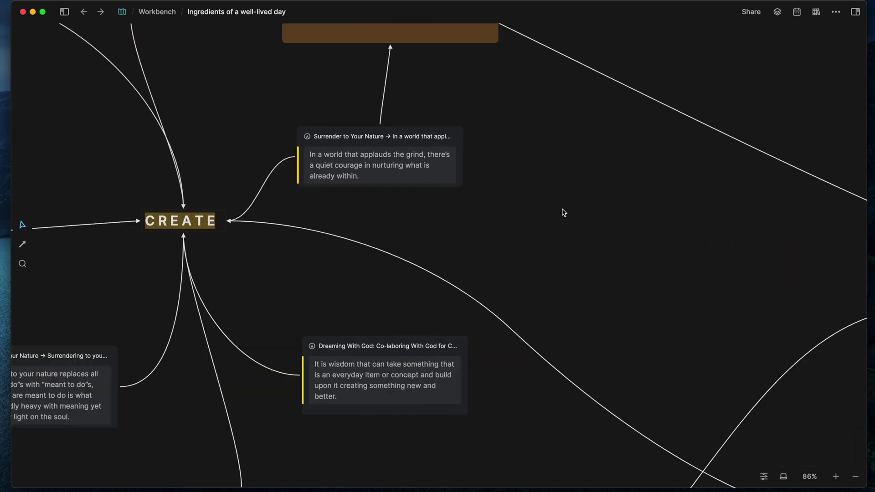
pyautogui.scroll(-2, 563, 212)
pyautogui.hscroll(-2, 562, 212)
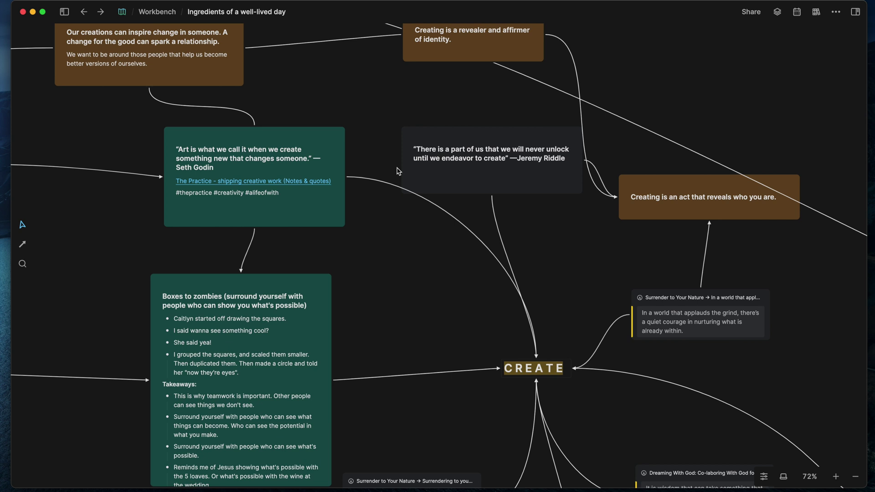
pyautogui.hscroll(-5, 399, 172)
pyautogui.click(364, 169)
pyautogui.scroll(2, 364, 169)
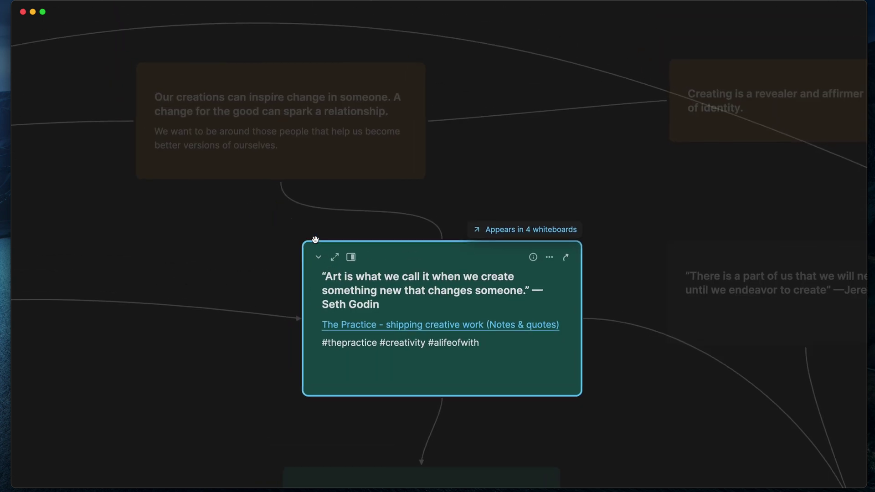
pyautogui.click(164, 107)
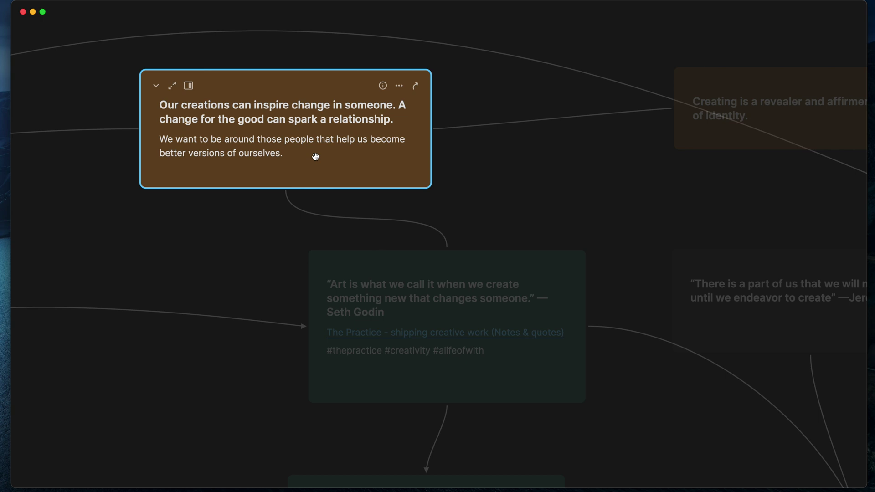
pyautogui.click(273, 220)
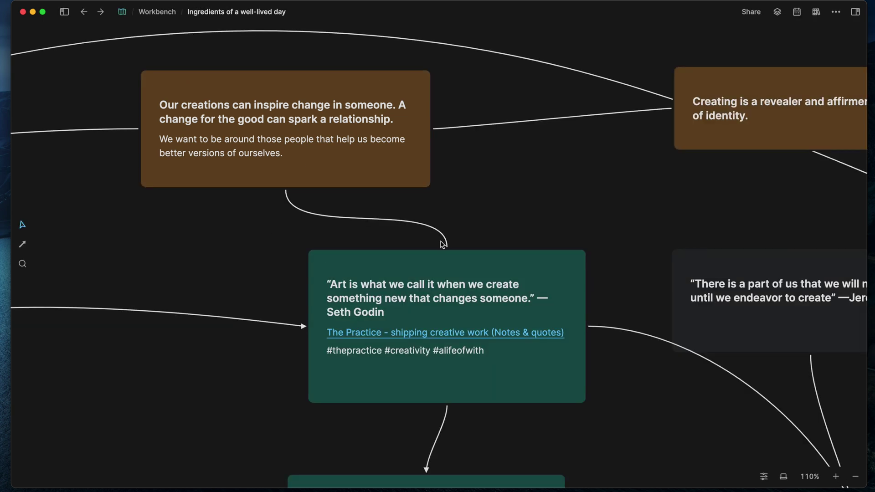
# Focus the CREATE and RELATE hubs, then reselect the 'Our creations can inspire change' card
pyautogui.scroll(-5, 441, 244)
pyautogui.scroll(-2, 441, 245)
pyautogui.scroll(-5, 441, 244)
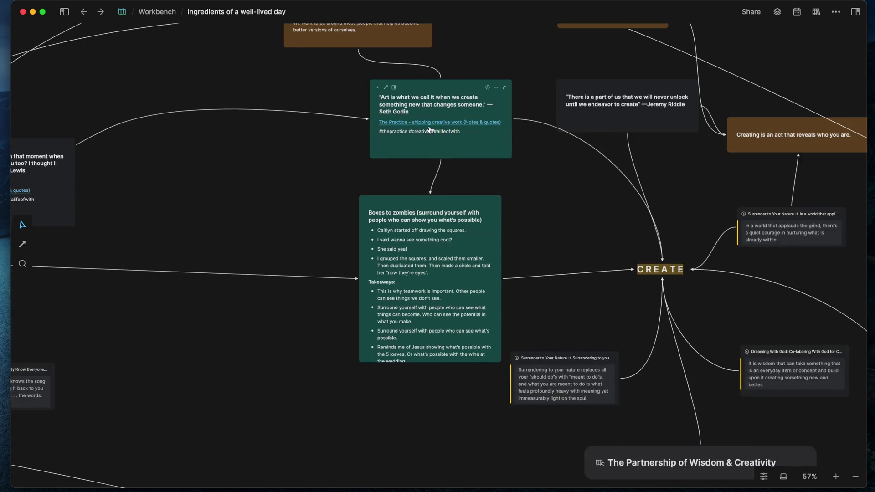
pyautogui.click(656, 272)
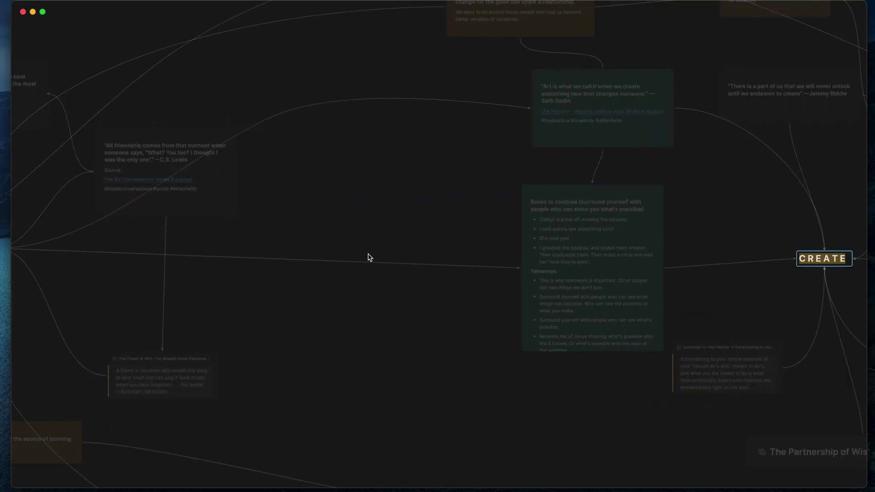
pyautogui.click(345, 246)
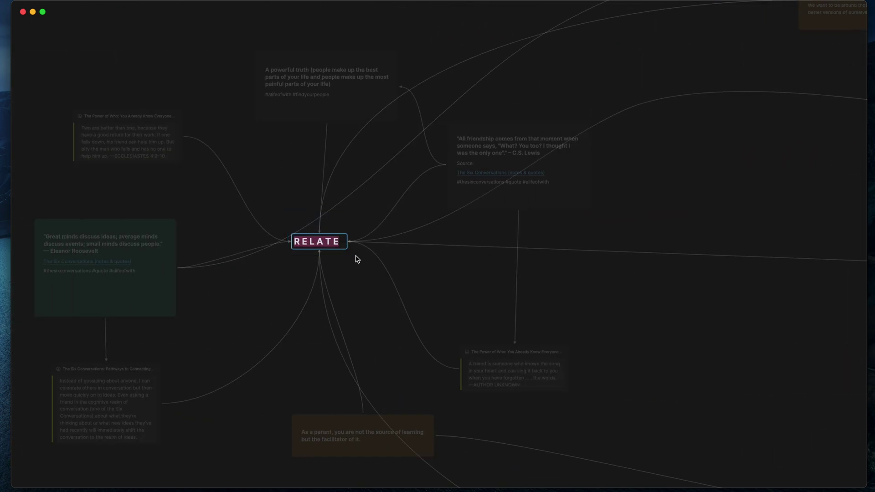
pyautogui.hscroll(10, 357, 260)
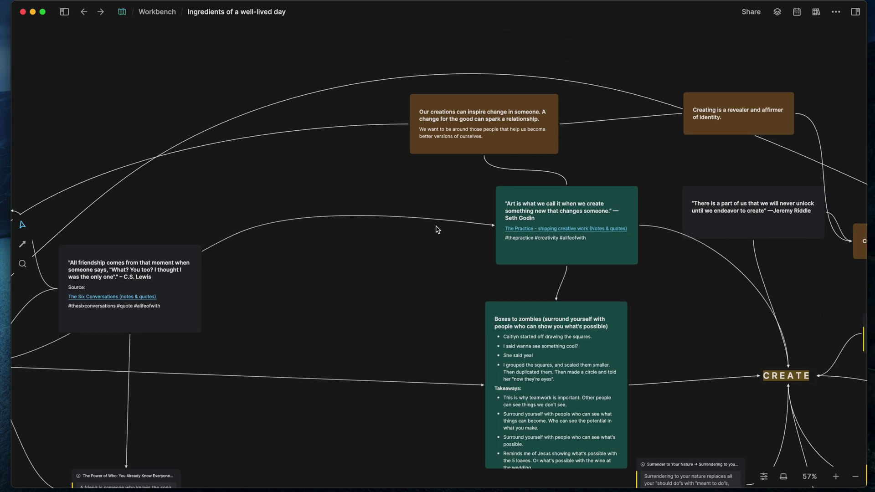
pyautogui.scroll(5, 530, 126)
pyautogui.click(550, 130)
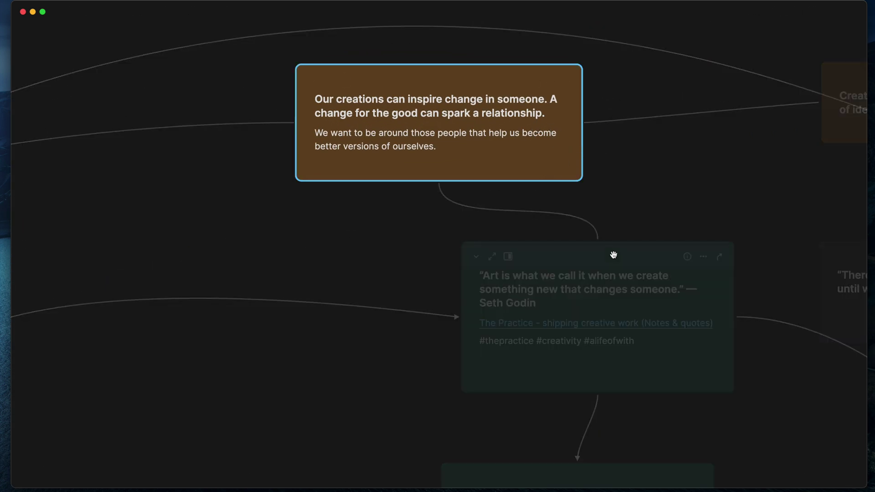
pyautogui.click(622, 209)
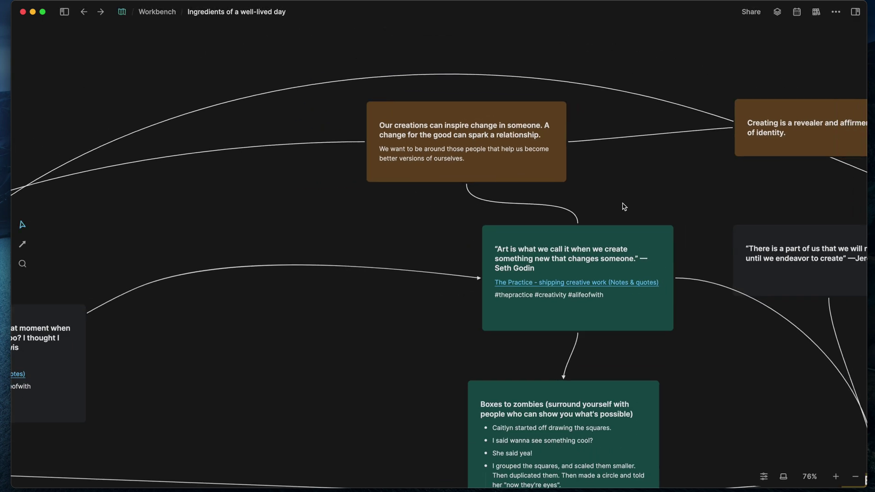
pyautogui.hscroll(5, 624, 206)
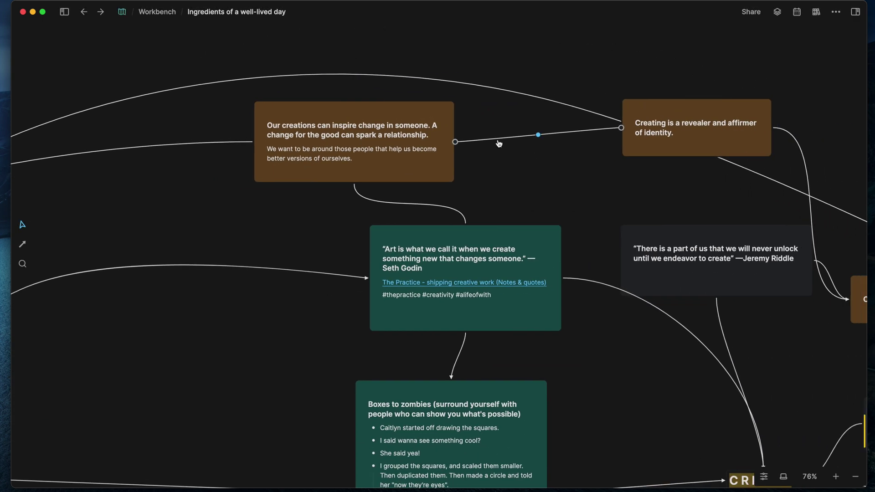
# Spotlight 'Our creations can inspire change', then 'Creating is an act that reveals who you are'
pyautogui.moveTo(235, 94); pyautogui.dragTo(265, 127)
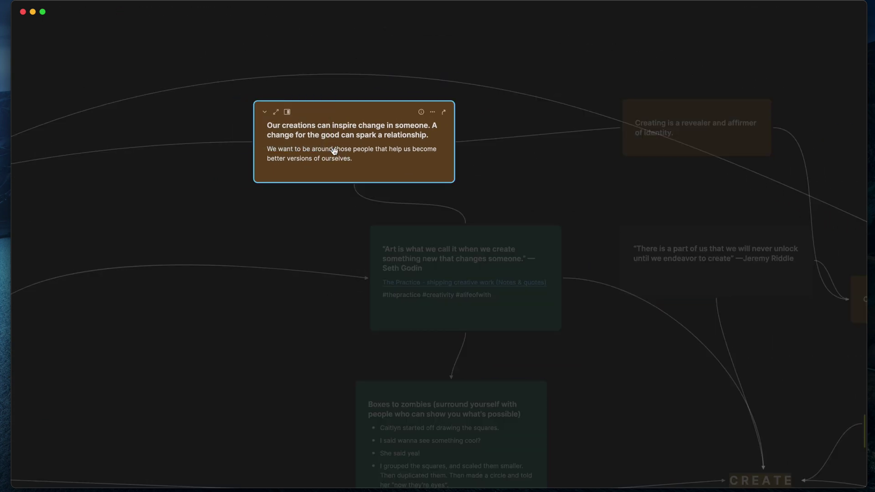
pyautogui.click(546, 176)
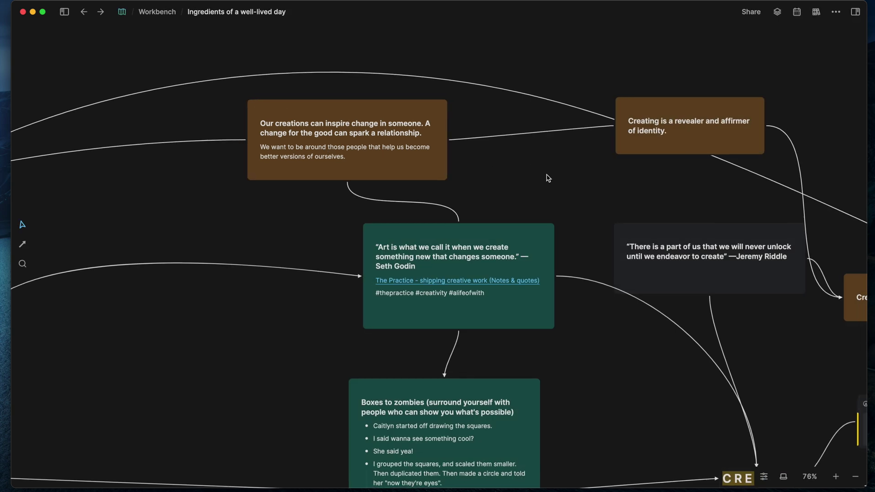
pyautogui.hscroll(10, 547, 178)
pyautogui.scroll(-2, 548, 178)
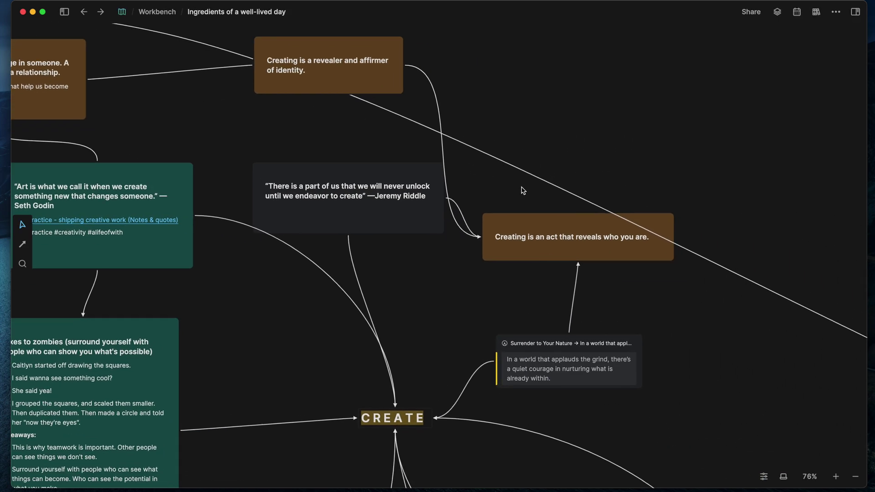
pyautogui.moveTo(524, 191); pyautogui.dragTo(568, 244)
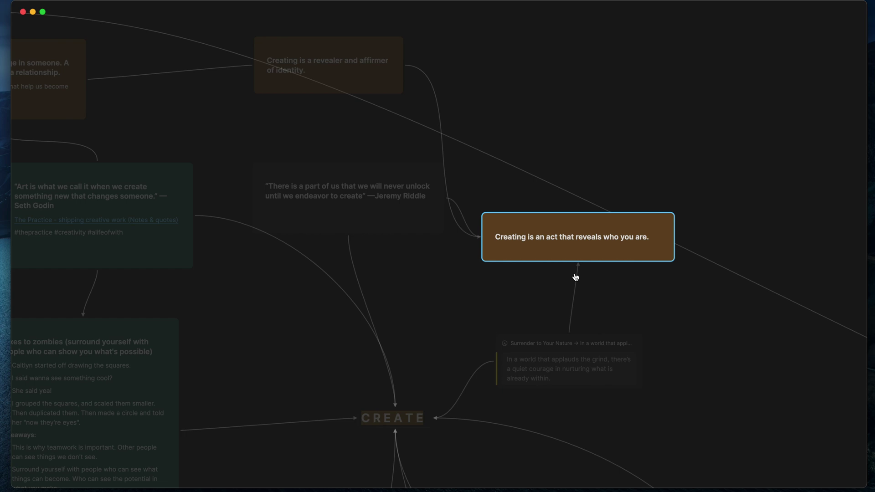
# Shift the spotlight via the Our creations card to 'Creating is a revealer and affirmer of identity.'
pyautogui.moveTo(578, 237)
pyautogui.hscroll(-7, 535, 248)
pyautogui.moveTo(117, 54); pyautogui.dragTo(229, 108)
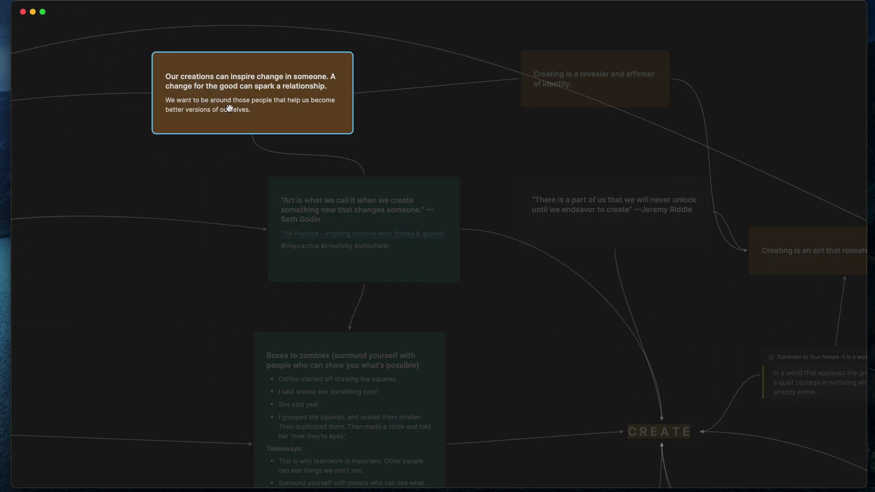
pyautogui.moveTo(253, 92)
pyautogui.click(407, 143)
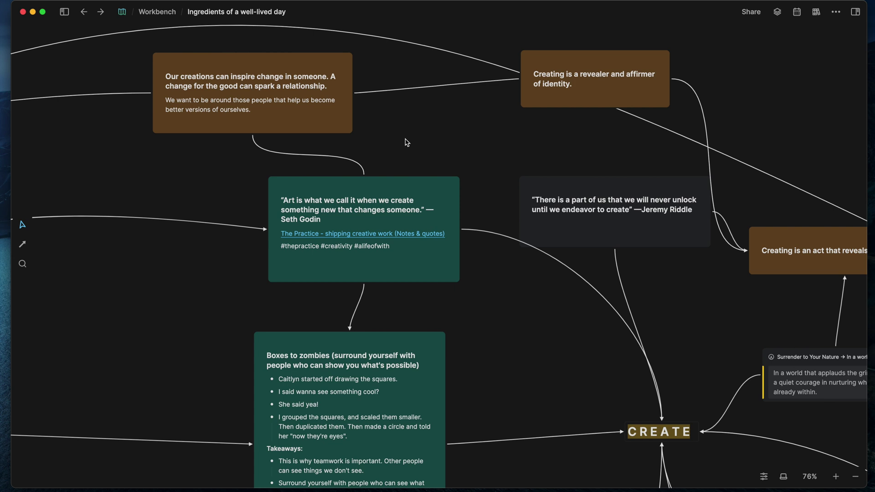
pyautogui.hscroll(5, 406, 142)
pyautogui.click(476, 103)
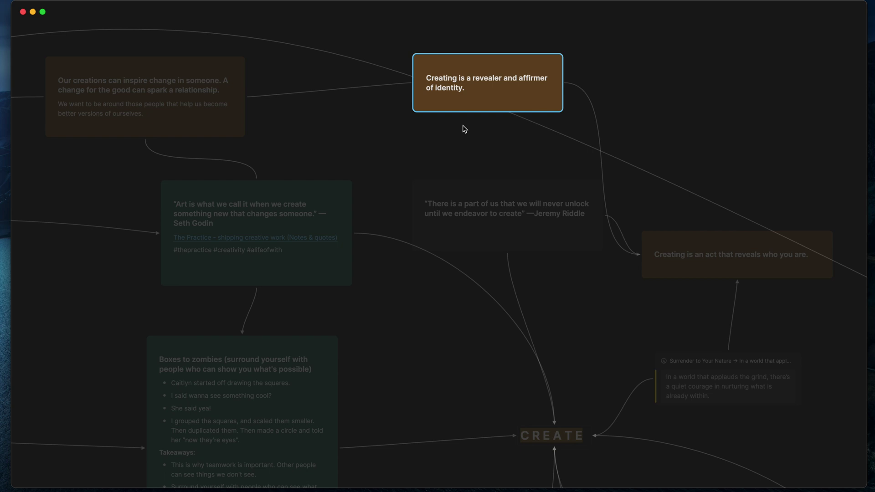
pyautogui.press('Escape')
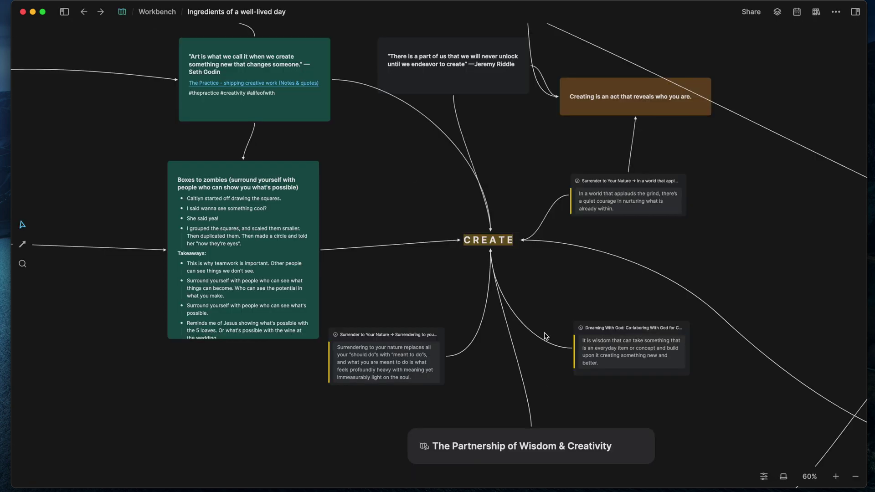
# Jump to the LEARN hub and drag-select the Charlotte Mason quote card to spotlight it
pyautogui.press('Right')
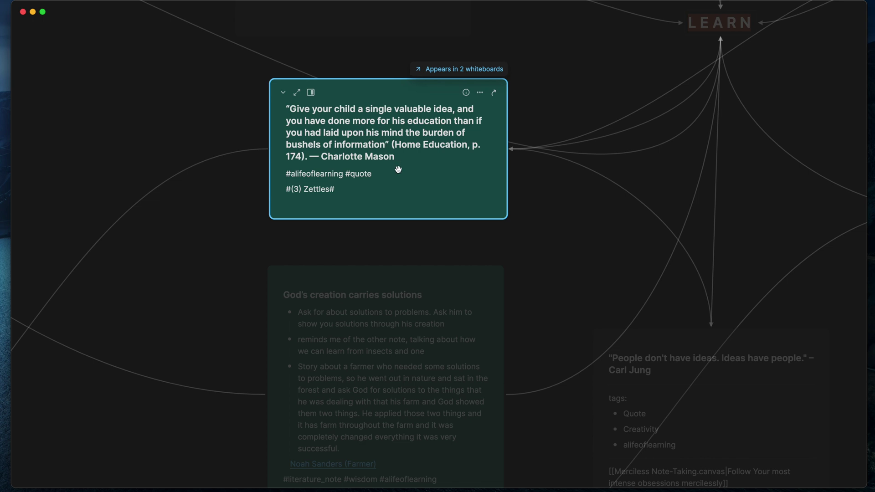
pyautogui.click(256, 114)
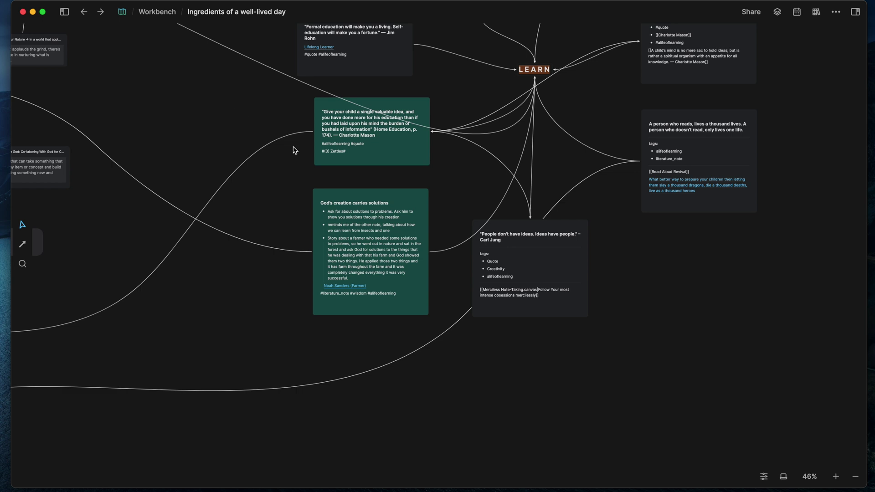
pyautogui.moveTo(506, 52); pyautogui.dragTo(538, 87)
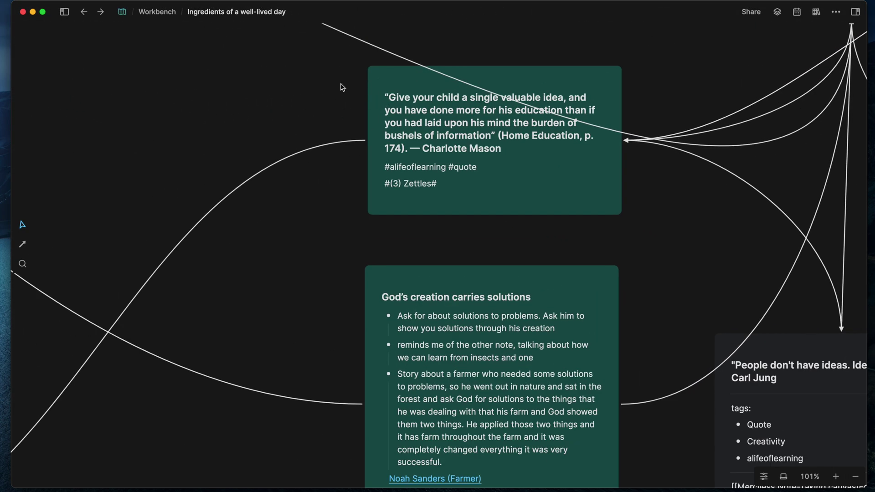
pyautogui.click(432, 140)
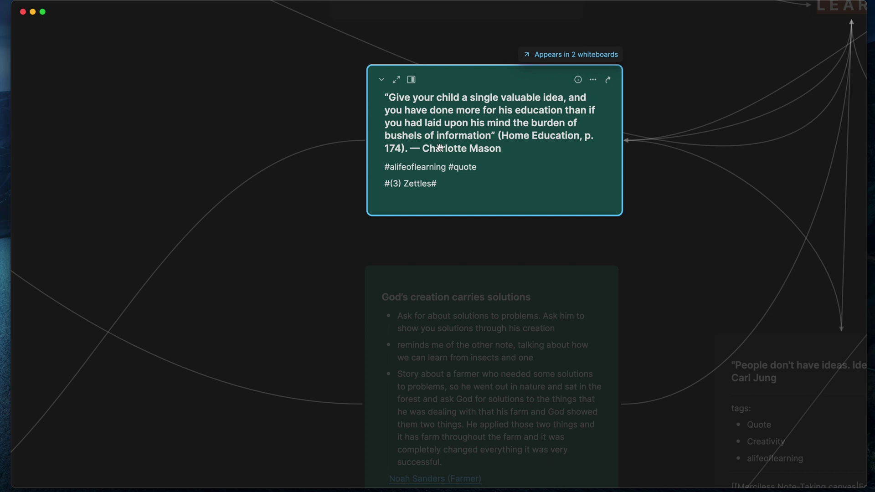
pyautogui.click(346, 81)
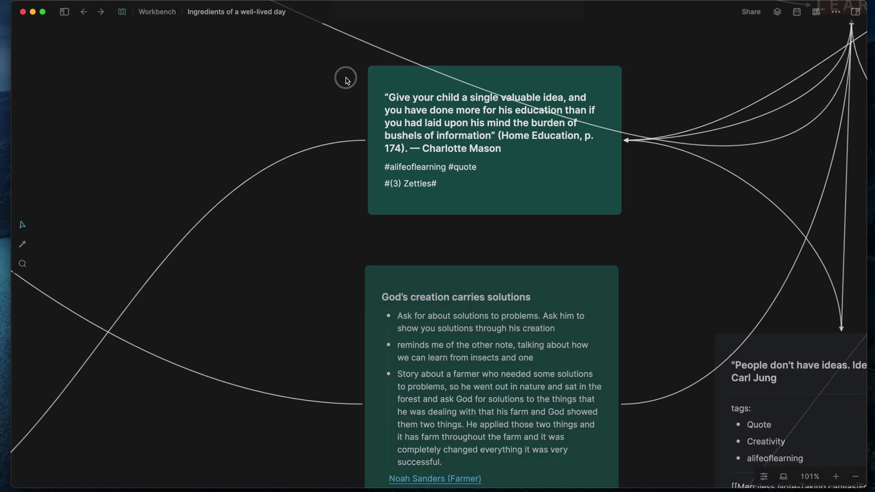
pyautogui.moveTo(346, 81); pyautogui.dragTo(396, 123)
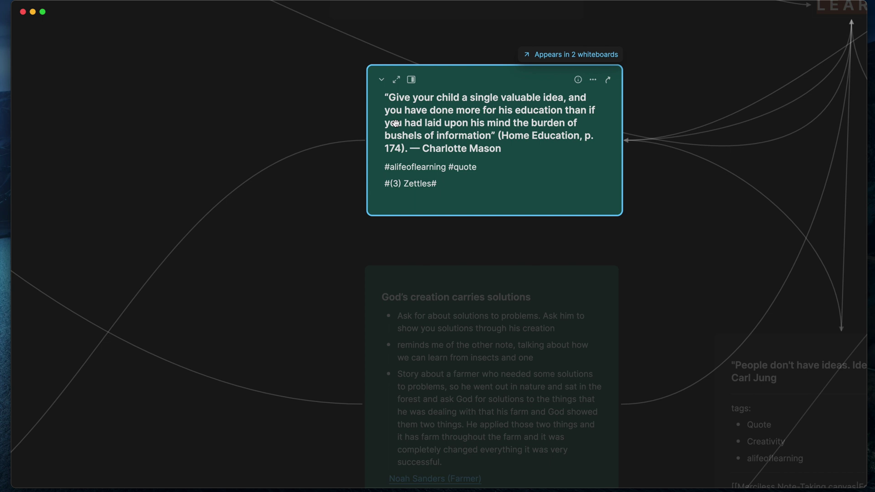
pyautogui.click(344, 109)
# Pan to the 'As a parent' card, spotlight it, then leave focus with Esc
pyautogui.scroll(-3, 341, 111)
pyautogui.hscroll(-8, 342, 111)
pyautogui.hscroll(-3, 342, 111)
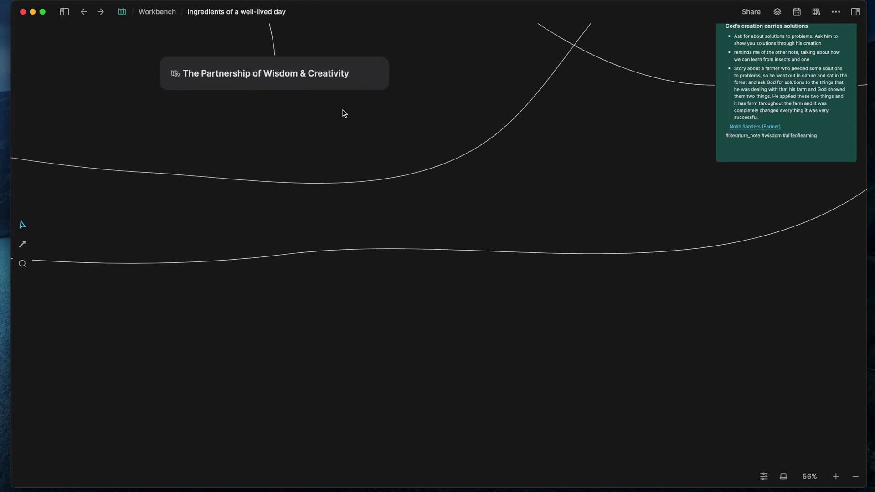
pyautogui.hscroll(-5, 342, 111)
pyautogui.hscroll(-4, 344, 113)
pyautogui.hscroll(-5, 343, 113)
pyautogui.hscroll(-5, 344, 113)
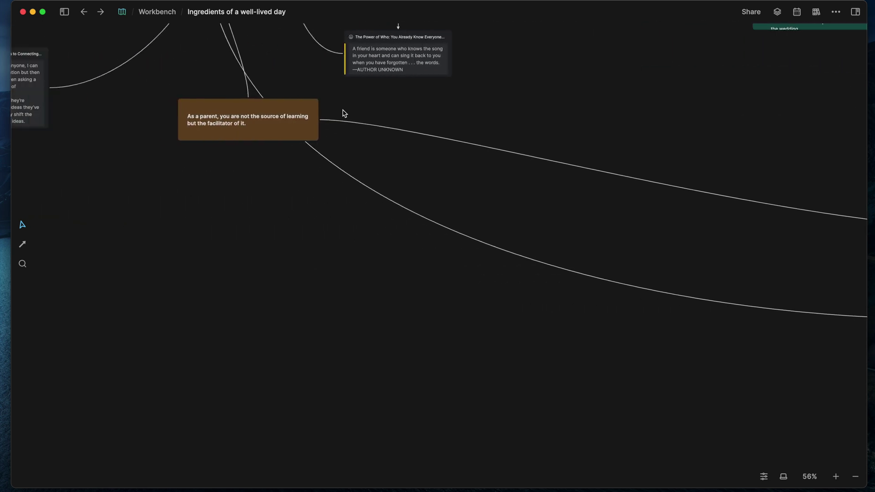
pyautogui.scroll(3, 343, 113)
pyautogui.scroll(5, 273, 118)
pyautogui.moveTo(150, 95); pyautogui.dragTo(263, 139)
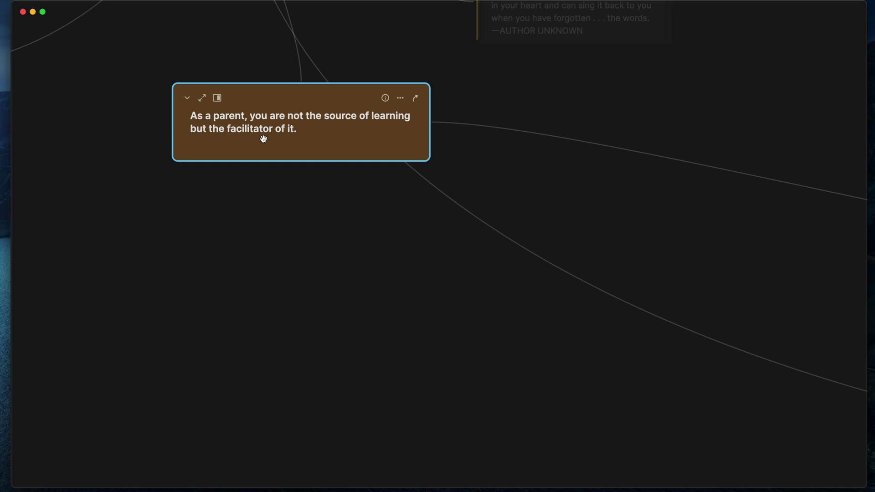
pyautogui.scroll(2, 283, 155)
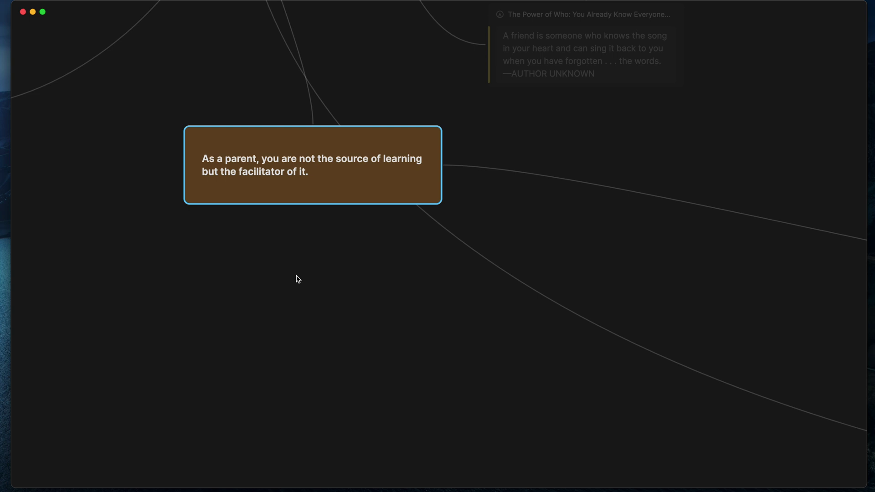
pyautogui.press('Escape')
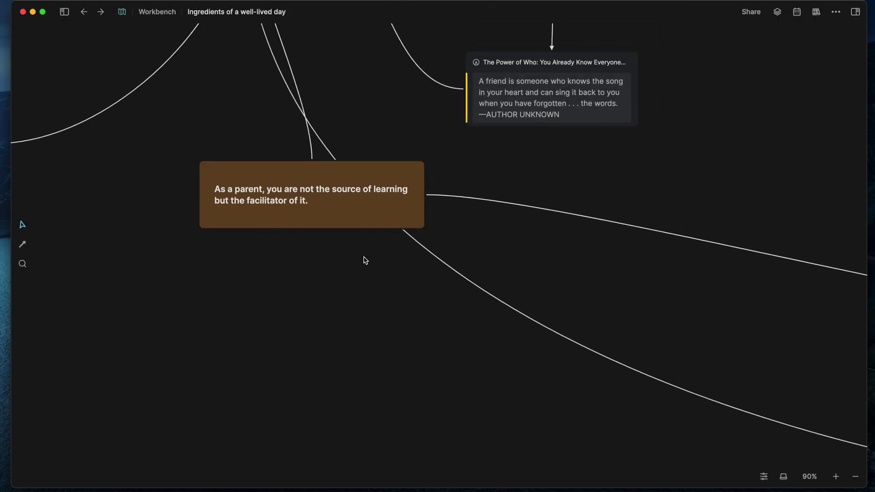
# Re-spotlight the 'As a parent' card, then pan past RELATE and zoom out to about 25%
pyautogui.scroll(3, 251, 187)
pyautogui.moveTo(252, 214); pyautogui.dragTo(305, 255)
pyautogui.scroll(5, 314, 265)
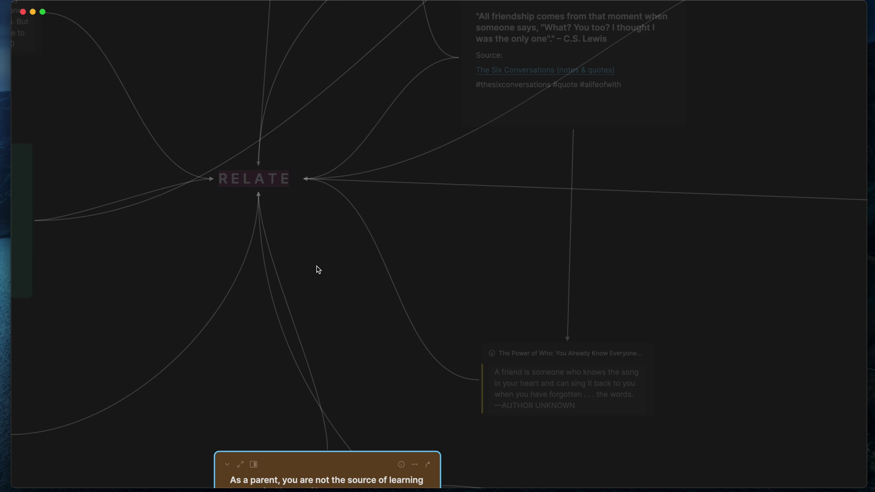
pyautogui.click(297, 209)
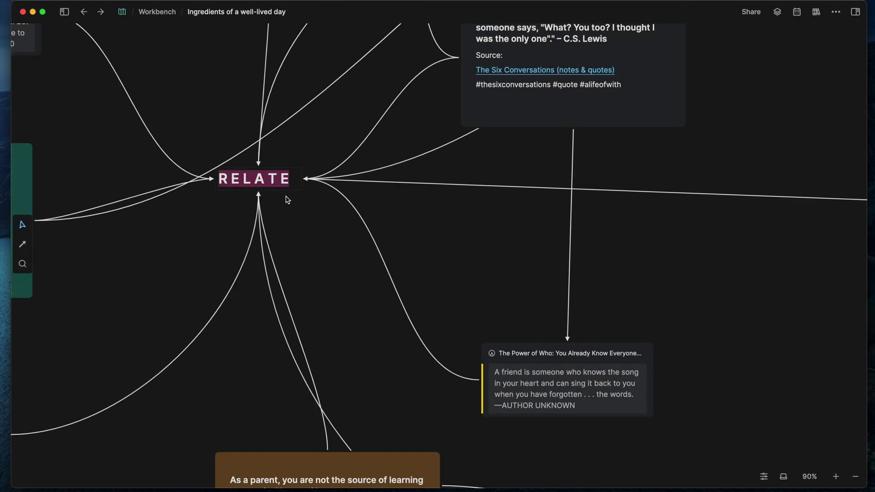
pyautogui.scroll(-3, 345, 271)
pyautogui.scroll(-3, 345, 271)
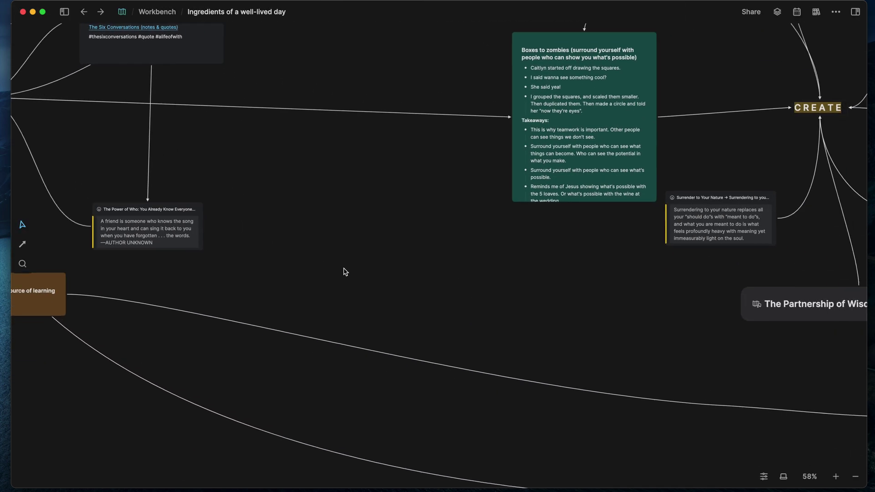
pyautogui.hscroll(10, 345, 272)
pyautogui.scroll(-5, 345, 272)
pyautogui.hscroll(5, 342, 273)
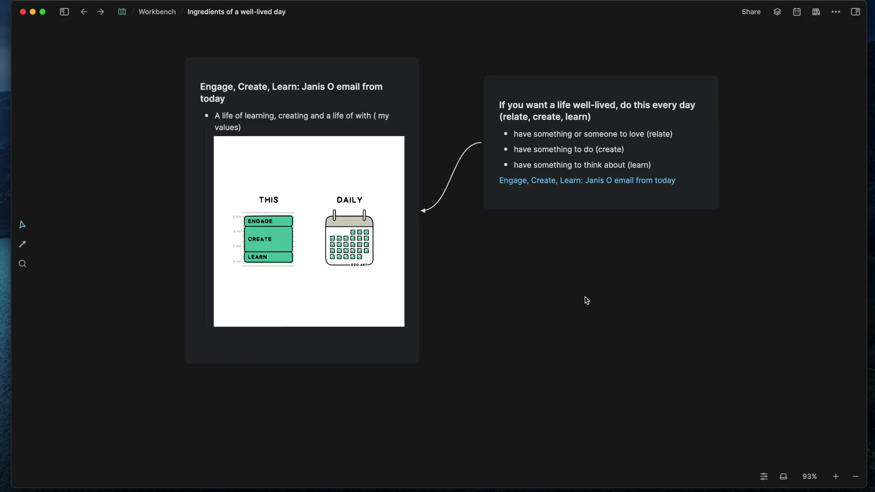
# Zoom out to 10% to see the whole thought forest, including the squirrel lesson card
pyautogui.scroll(-5, 586, 300)
pyautogui.scroll(-5, 586, 301)
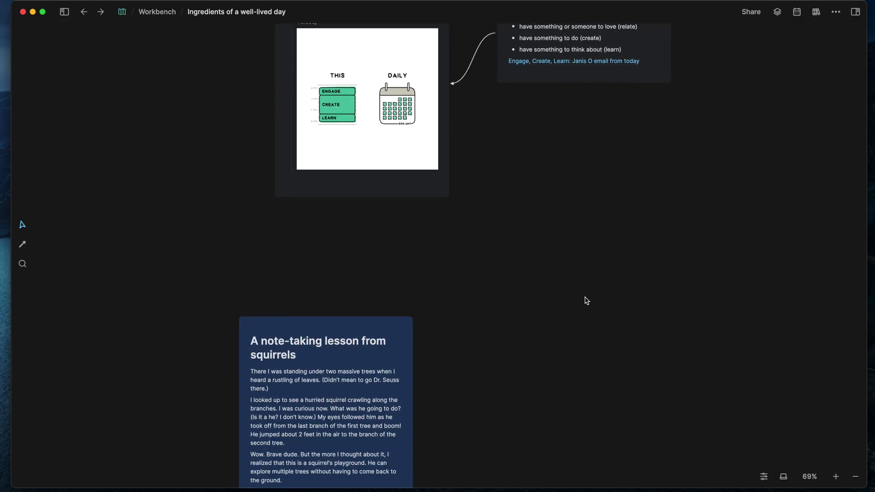
pyautogui.scroll(-5, 586, 300)
pyautogui.scroll(-3, 586, 300)
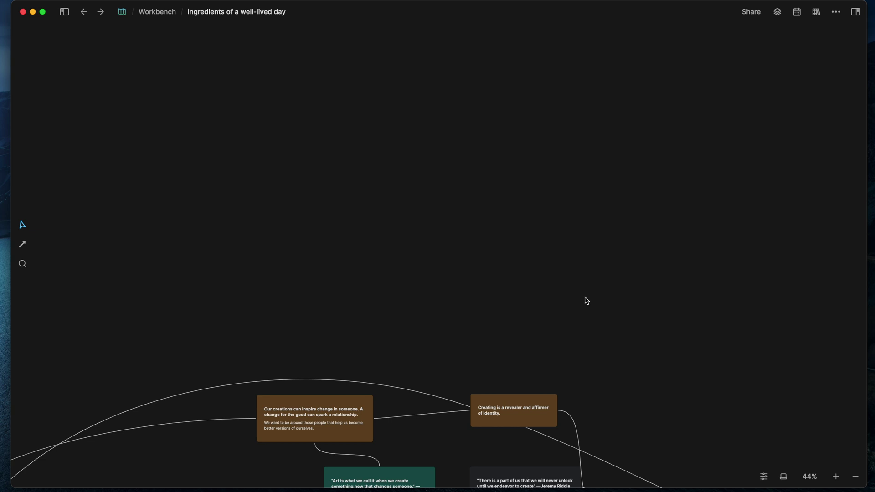
pyautogui.scroll(-5, 586, 300)
pyautogui.scroll(-5, 586, 301)
pyautogui.scroll(-5, 587, 301)
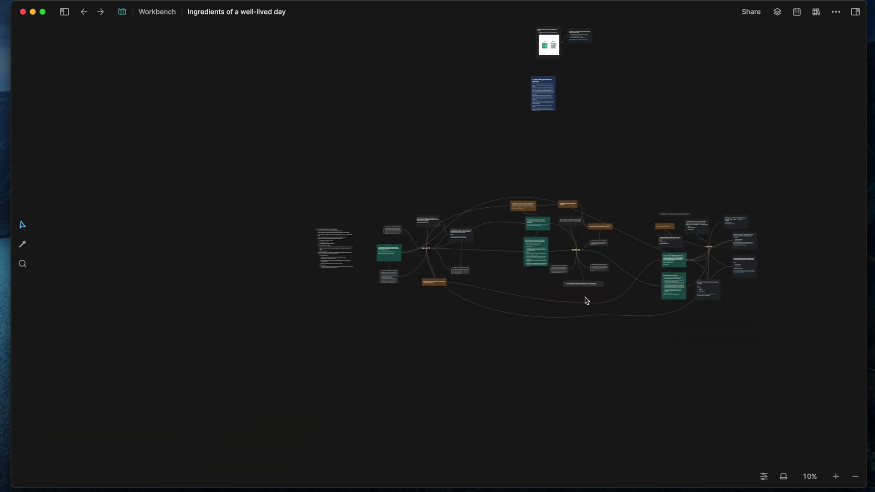
pyautogui.hscroll(2, 587, 300)
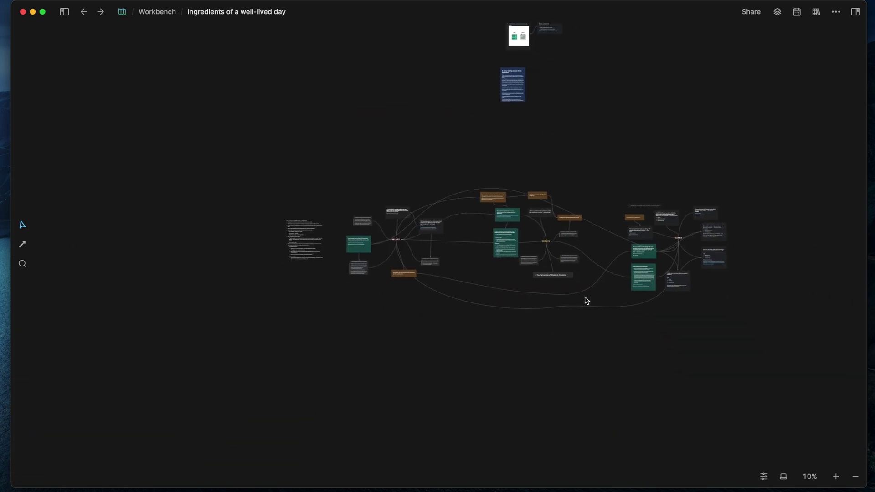